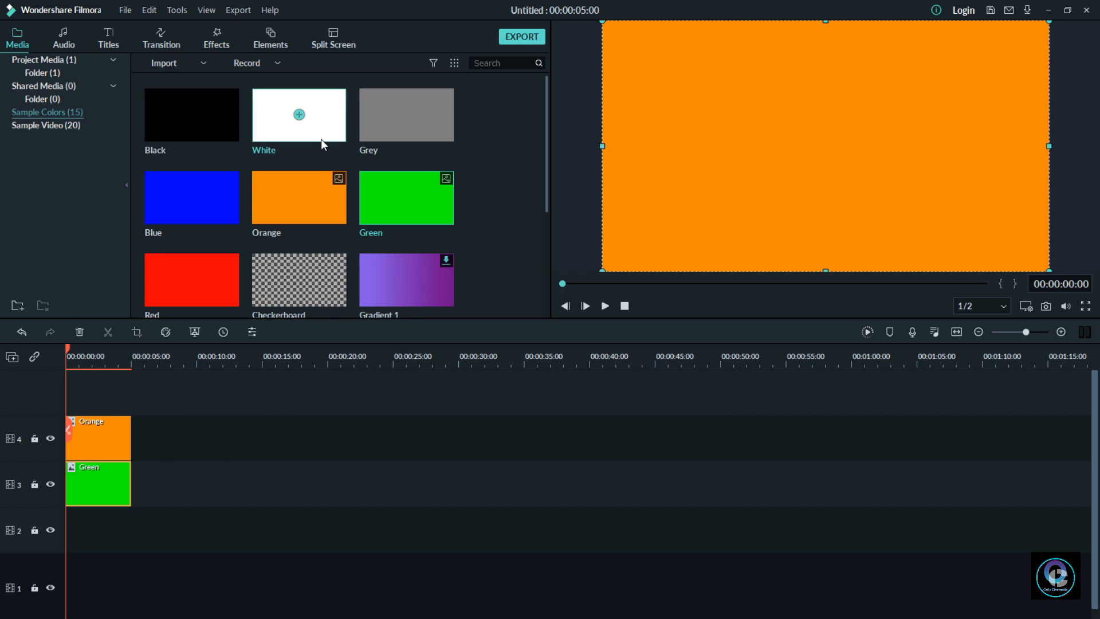
Add the White sample color to track 2 below the Green clip and fit the whole timeline in view.
drag(321, 139, 56, 517)
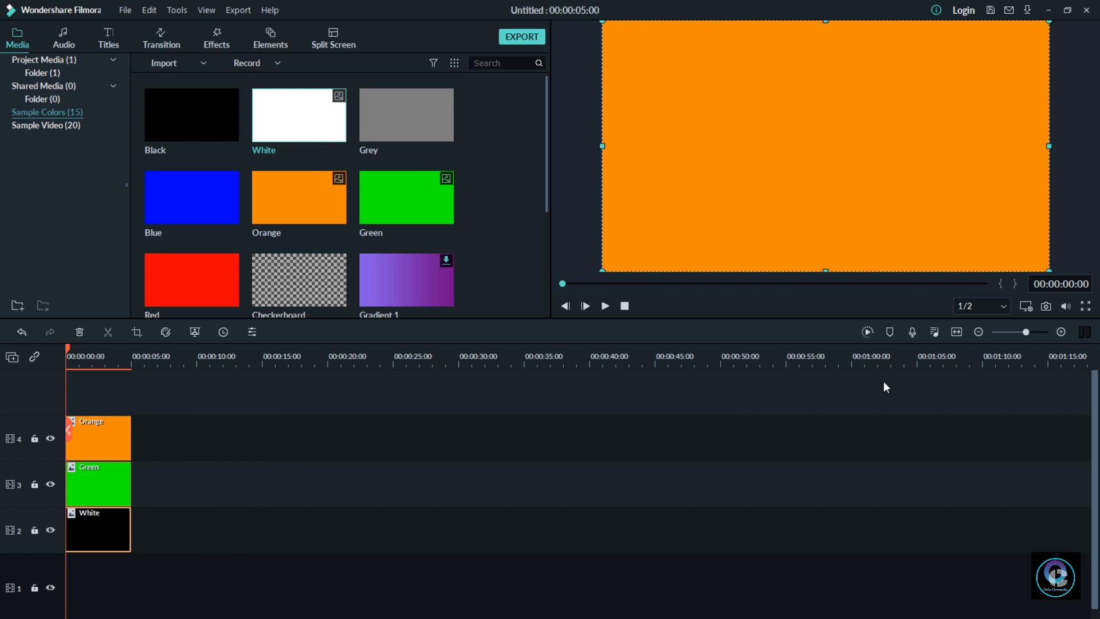
click(957, 331)
Hide the White and Orange tracks and shrink the Green clip to a full-width band along the frame's lower edge.
click(50, 530)
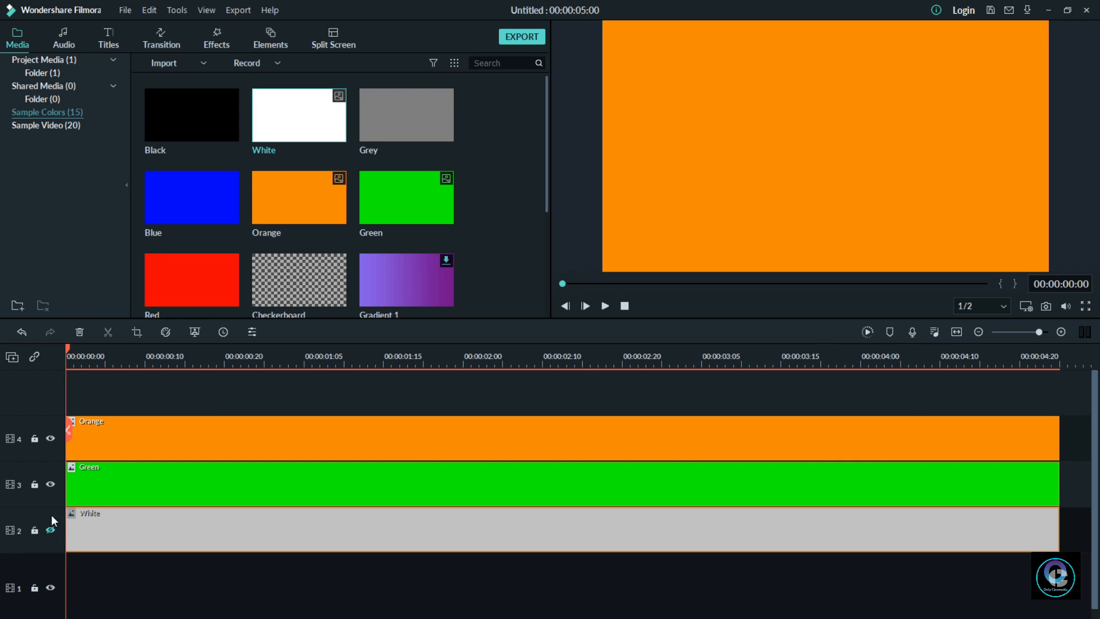
click(51, 439)
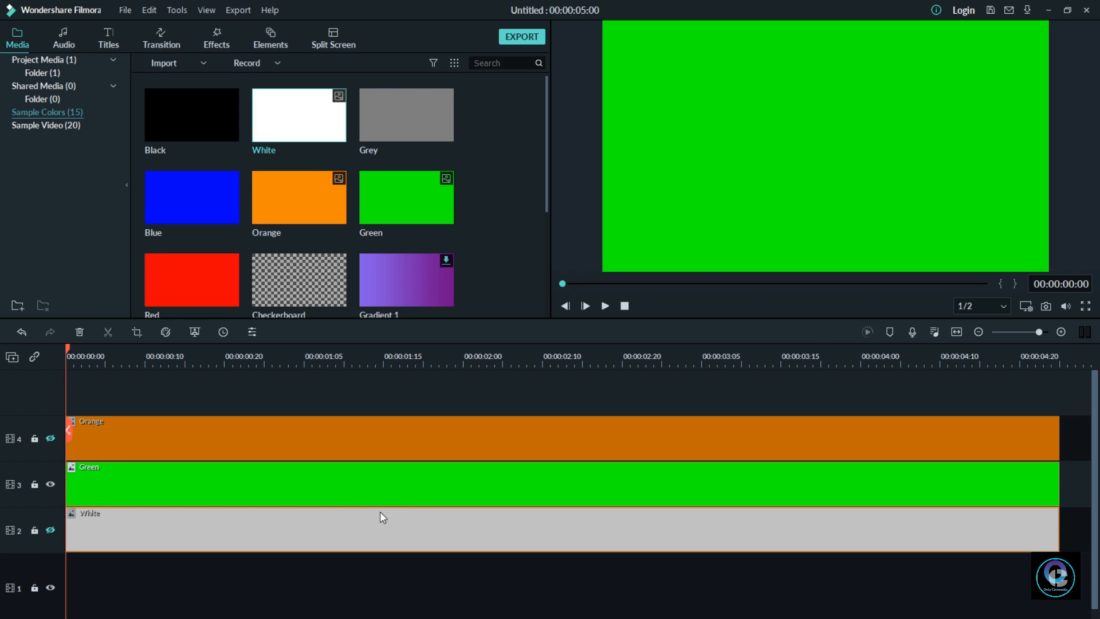
click(407, 482)
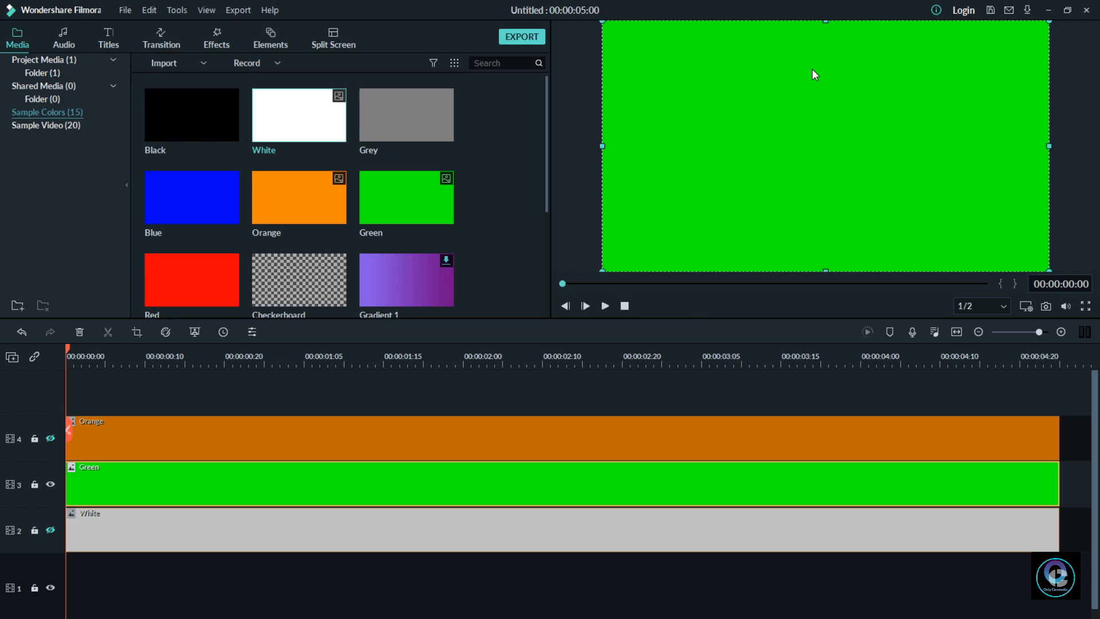
drag(826, 22, 834, 172)
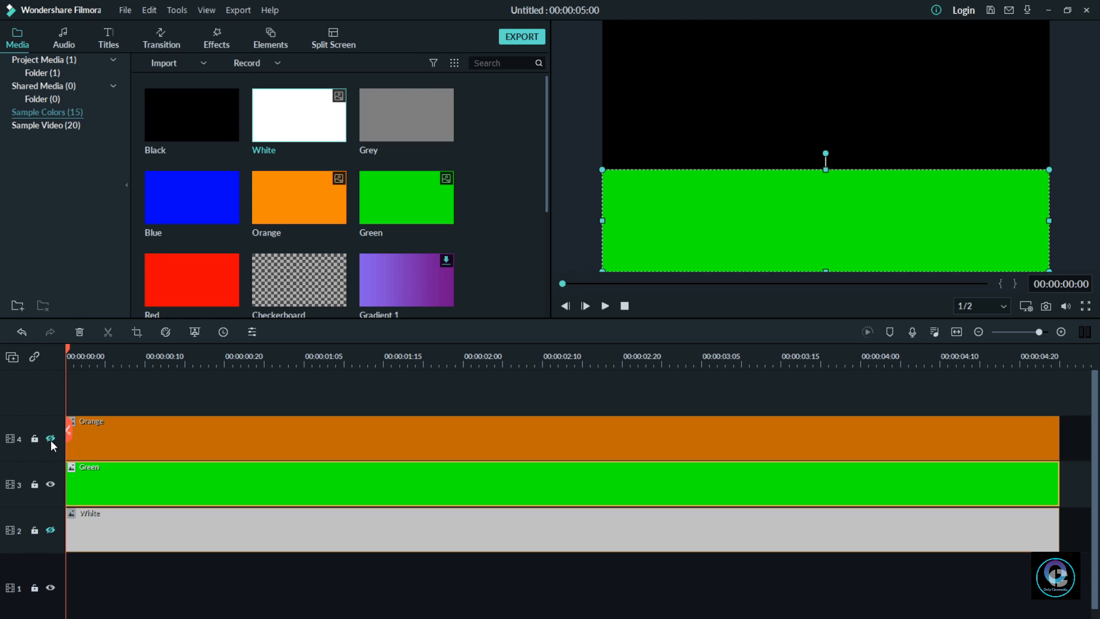
Show the White track again and shrink its clip to a horizontal band across the middle of the frame.
click(50, 530)
click(713, 113)
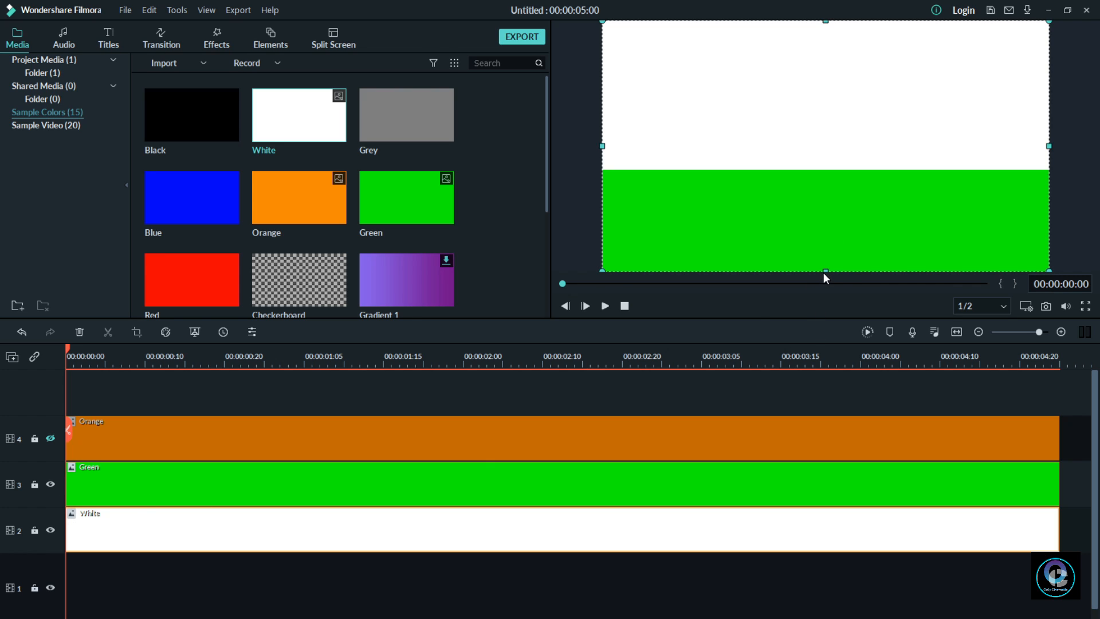
drag(826, 270, 826, 163)
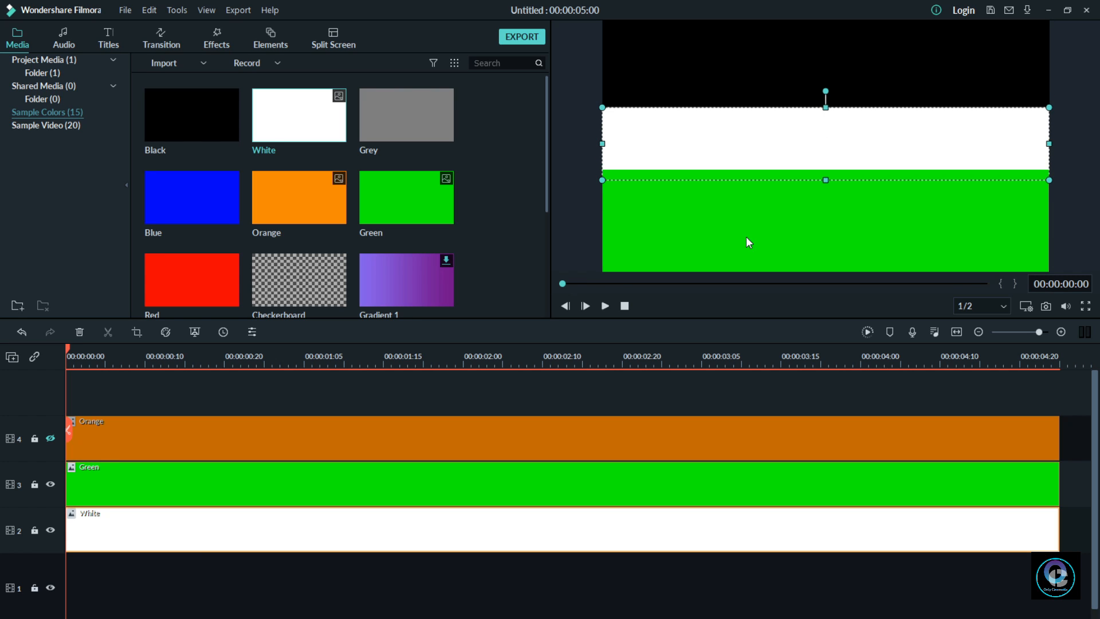
Show the Orange track again and shrink its clip to a full-width band along the frame's upper edge.
click(51, 439)
click(813, 263)
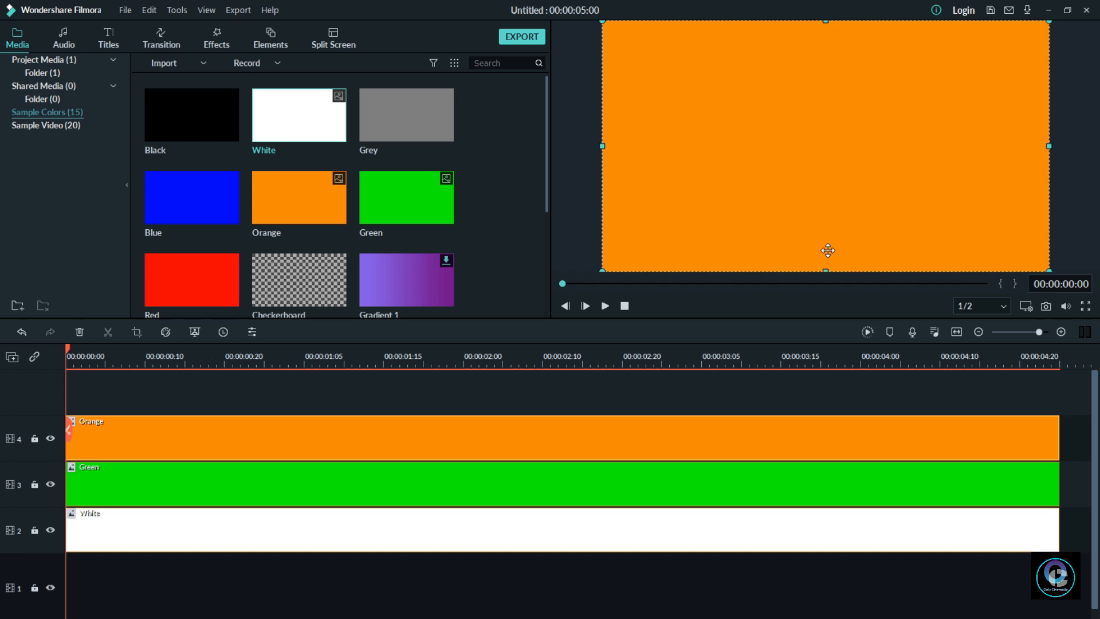
double_click(135, 434)
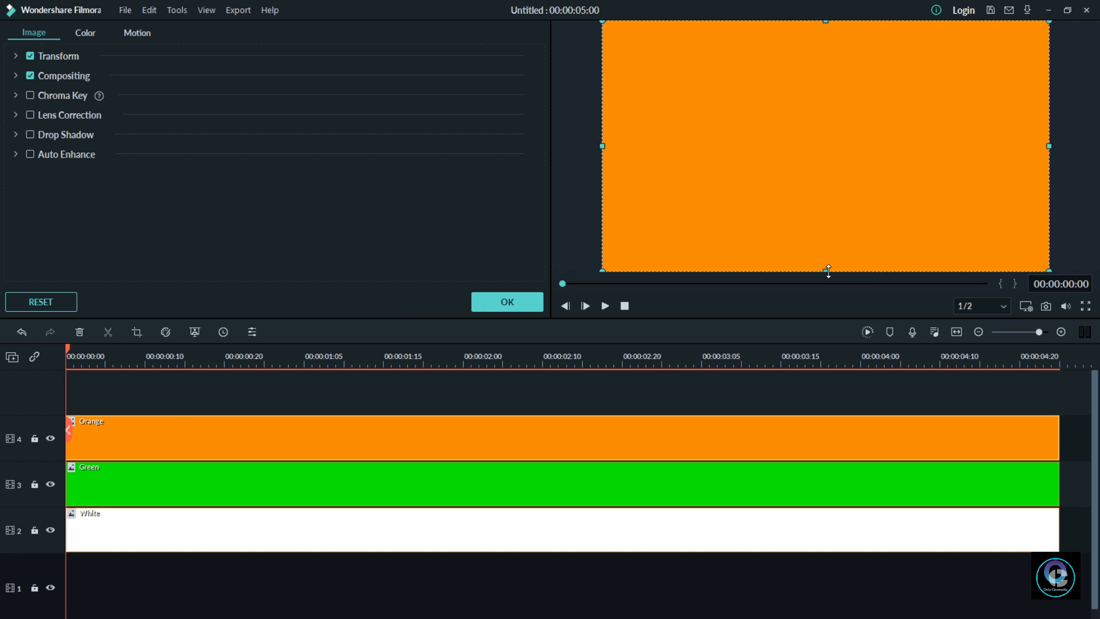
drag(825, 270, 830, 114)
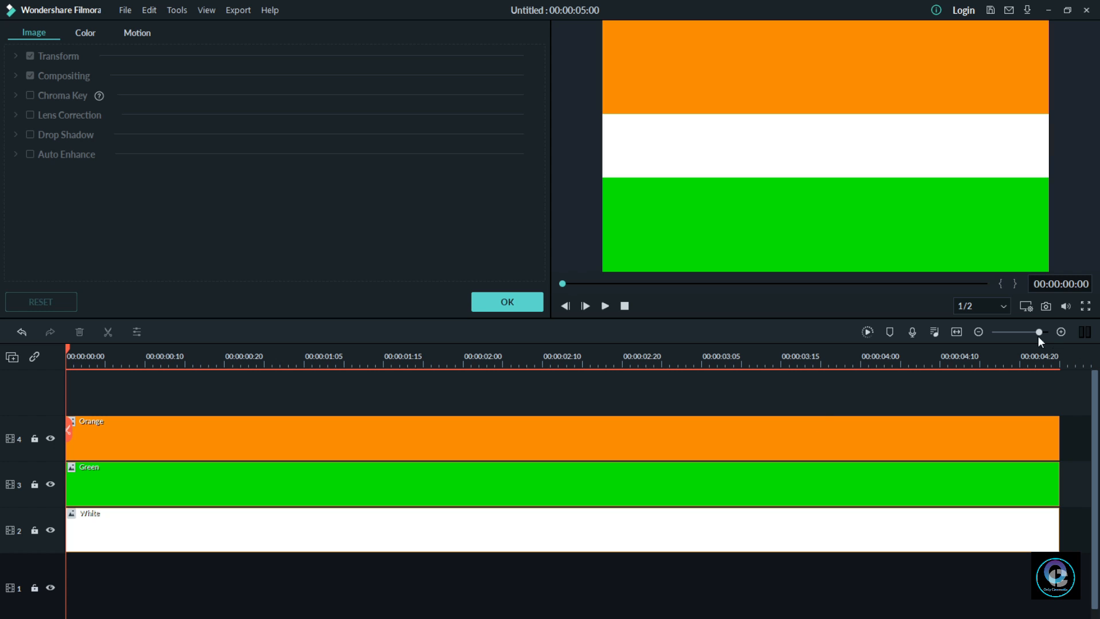
Move the playhead to 00:00:05:14, past the color clips, and close the clip's settings.
click(979, 332)
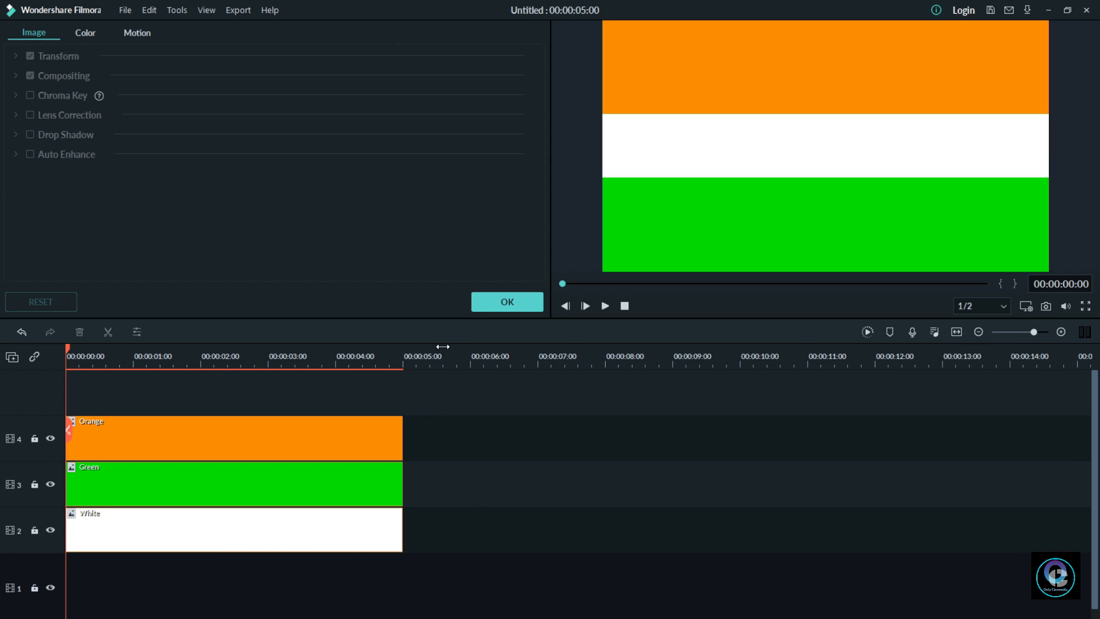
click(441, 366)
click(517, 305)
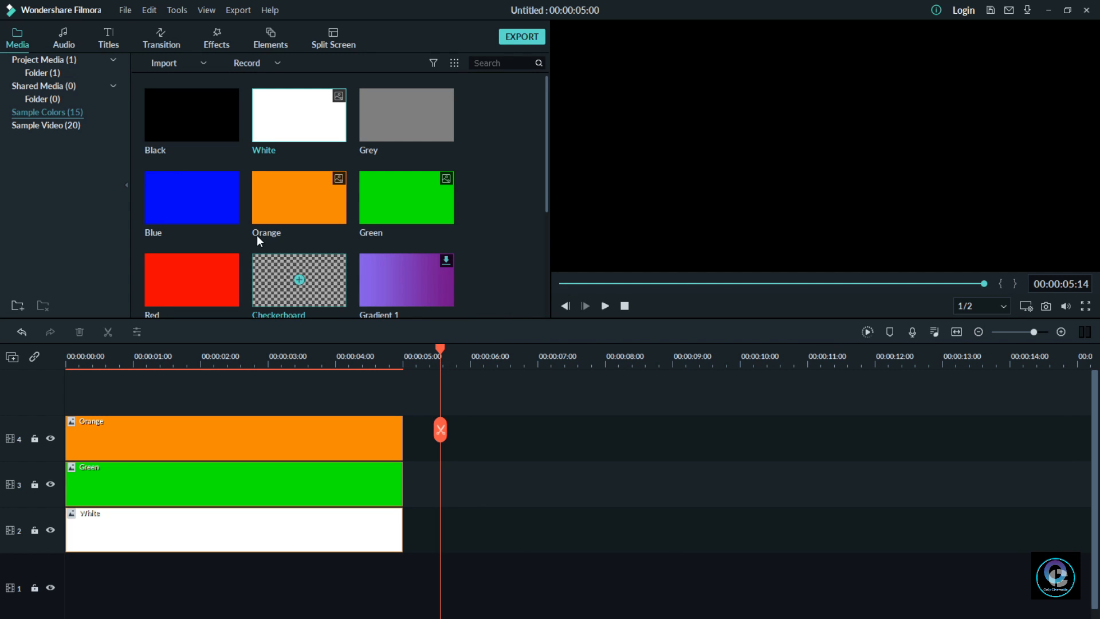
Find Title 41 and add it to track 3 at the playhead, with the Black sample color beneath it on track 2.
click(109, 38)
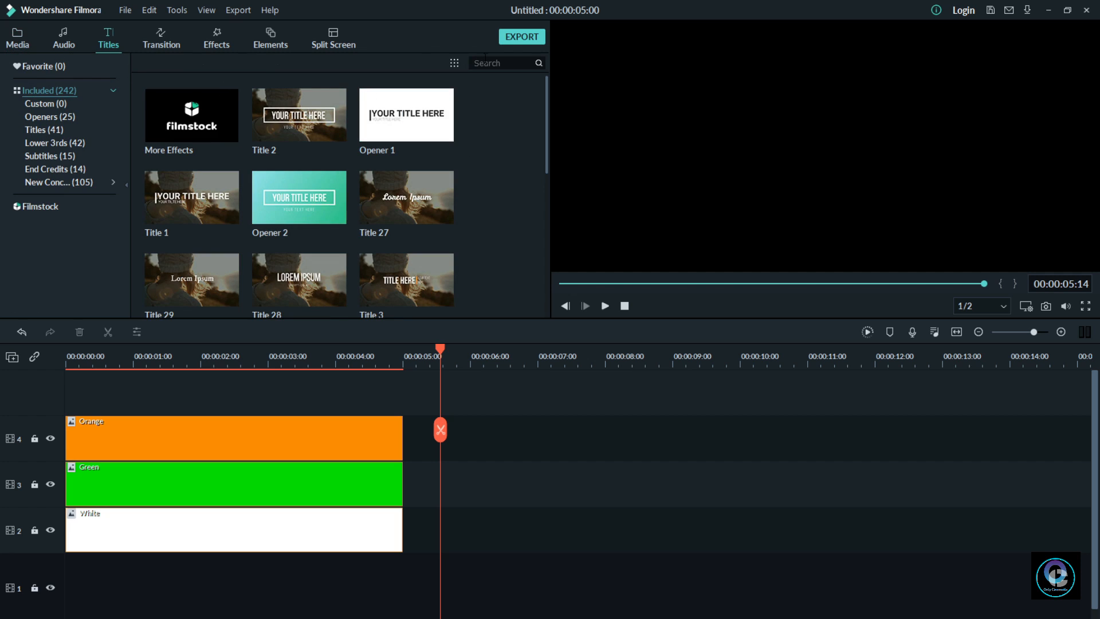
text(title)
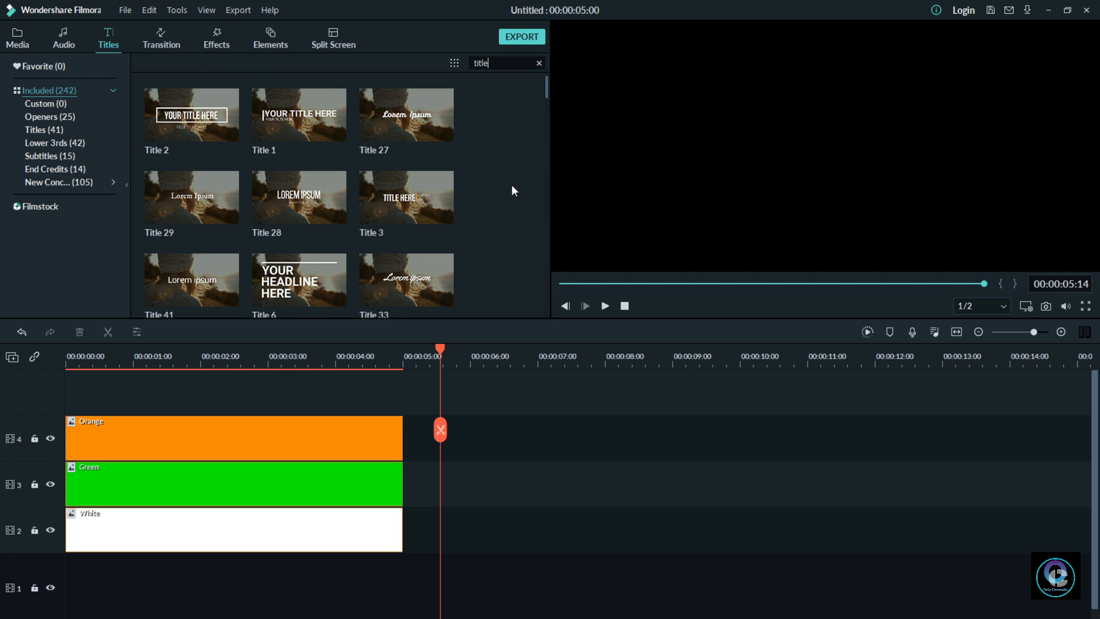
text(41)
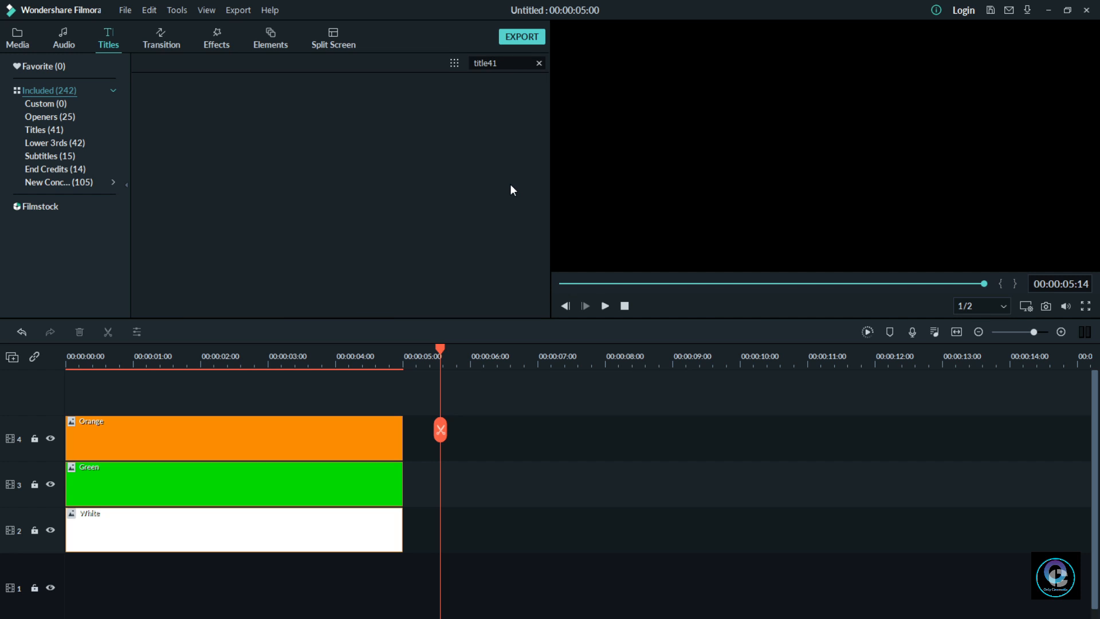
key(BackSpace)
key(BackSpace)
text(4)
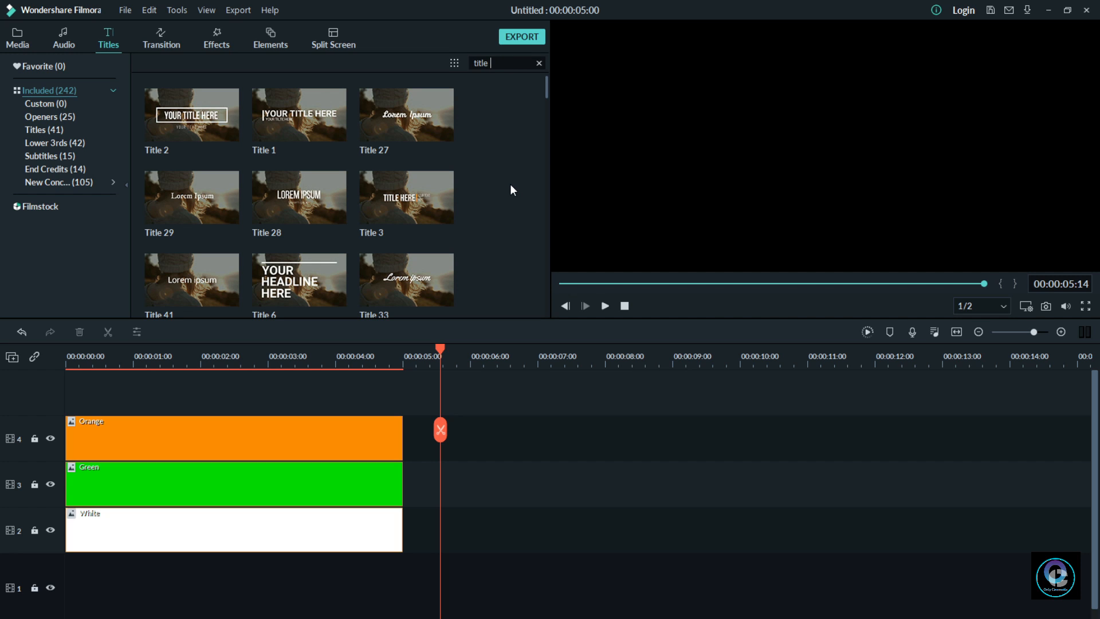
text(1)
drag(192, 115, 447, 487)
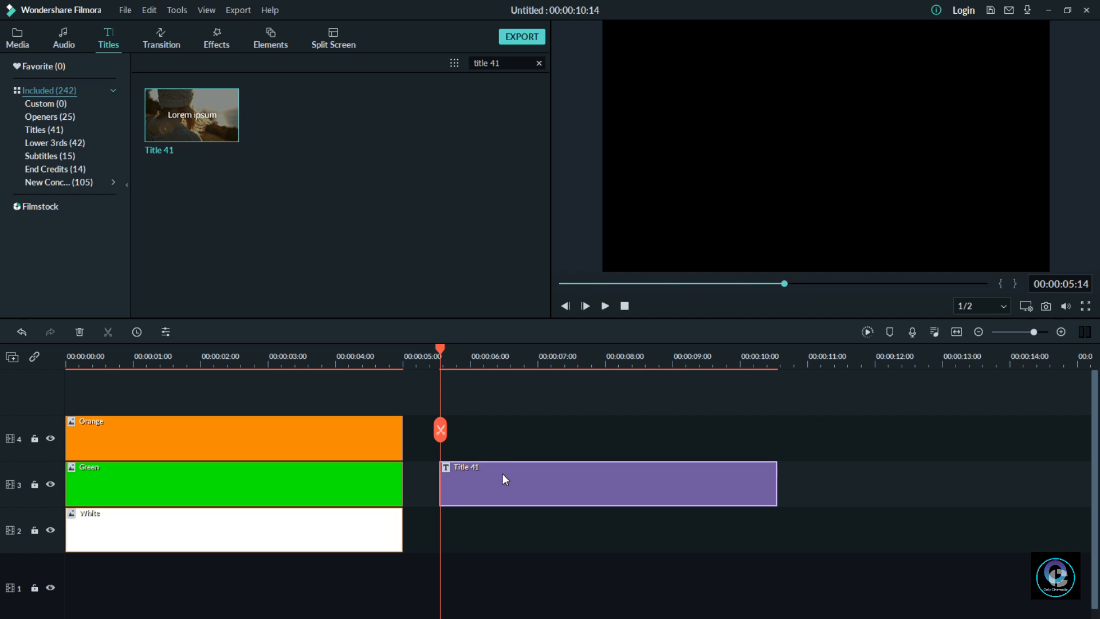
click(20, 39)
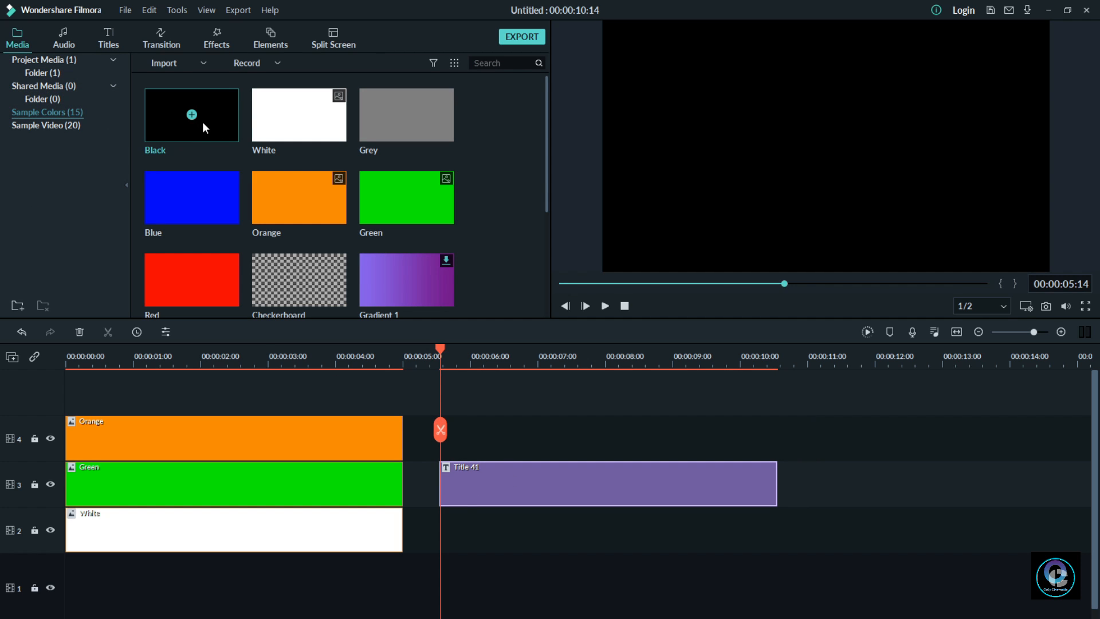
drag(205, 122, 473, 519)
Open the Title 41 clip in the advanced text editor and replace its text with HAPPY INDEPENDENCE DAY on three lines.
double_click(518, 470)
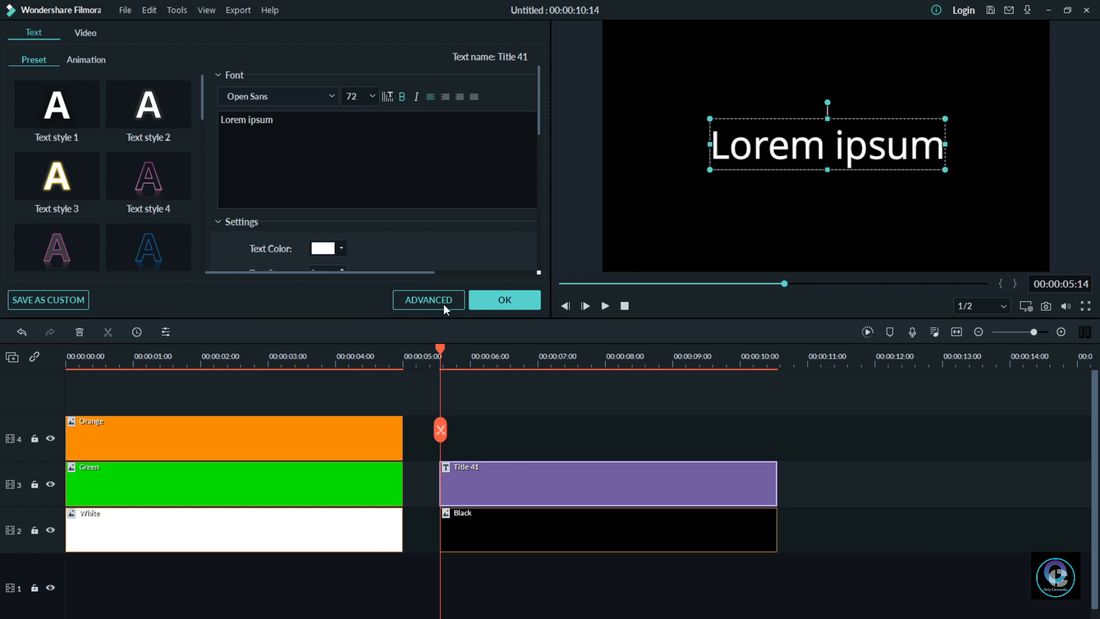
click(455, 304)
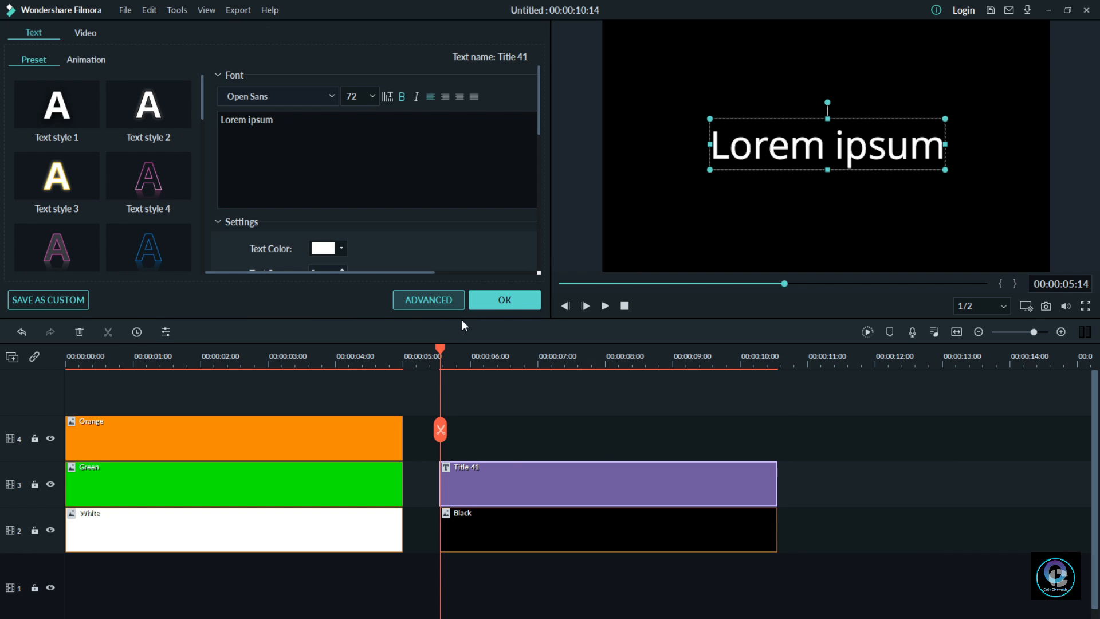
key(ctrl+a)
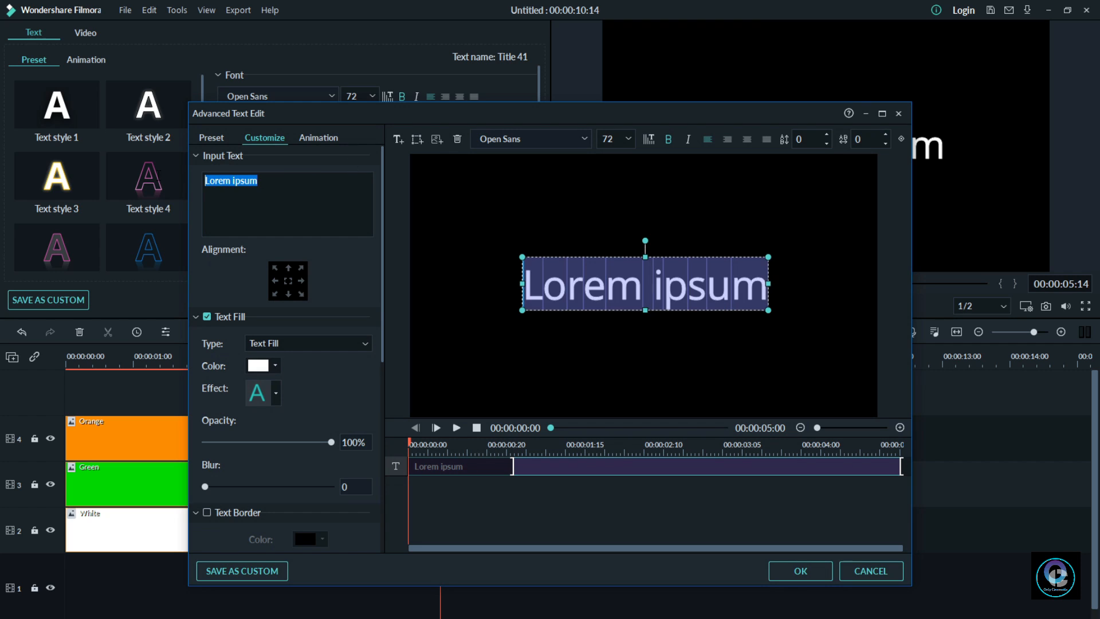
text(h)
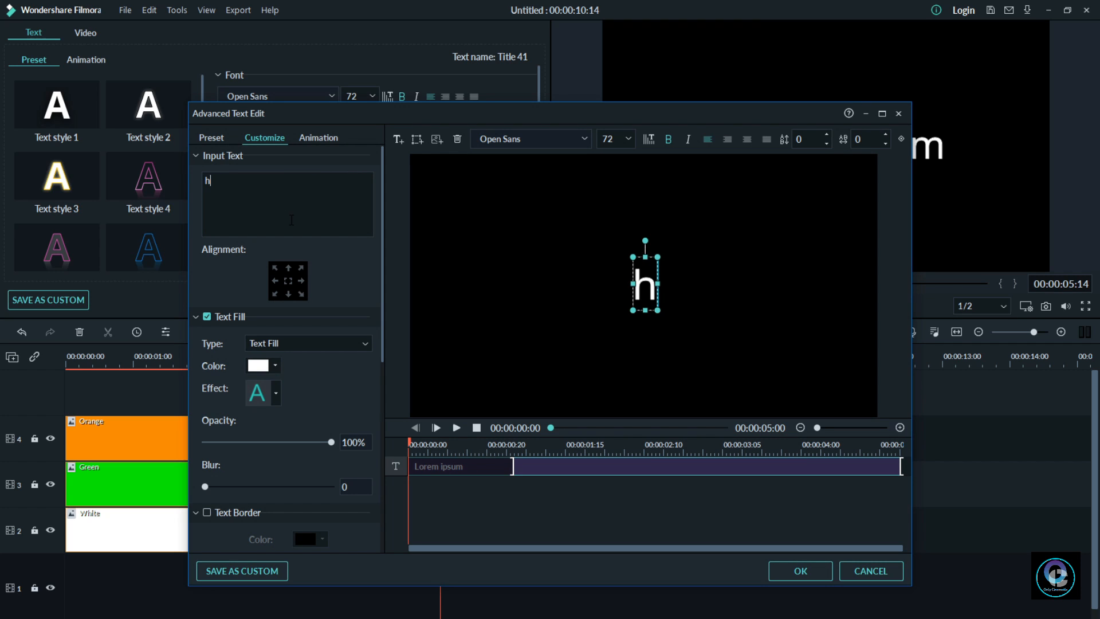
key(BackSpace)
text(HAPPY)
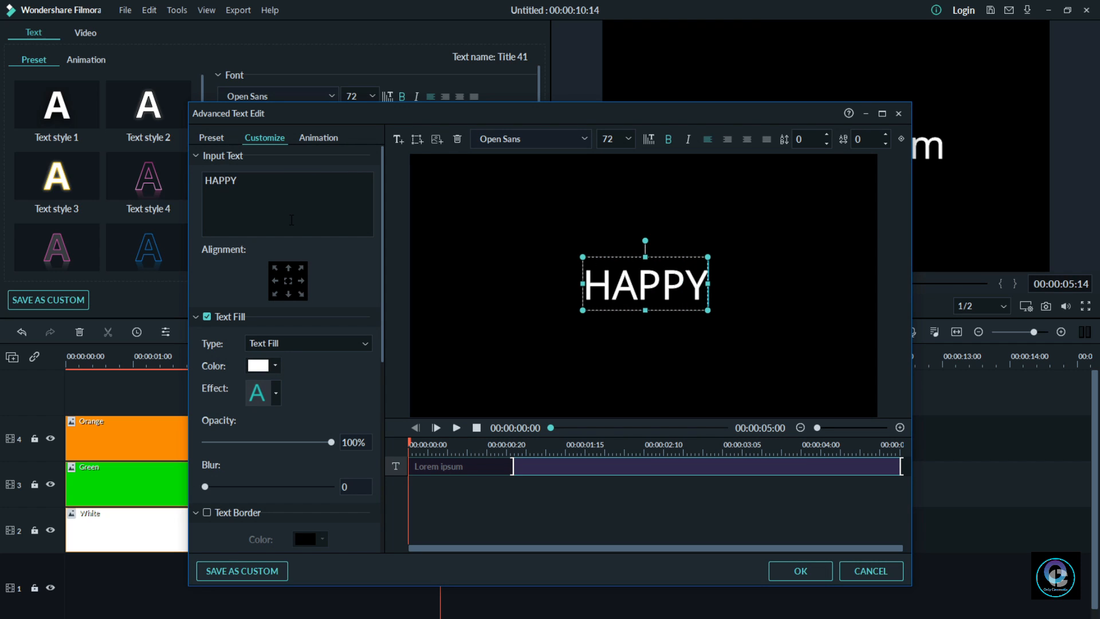
key(Return)
text(INDEPEN)
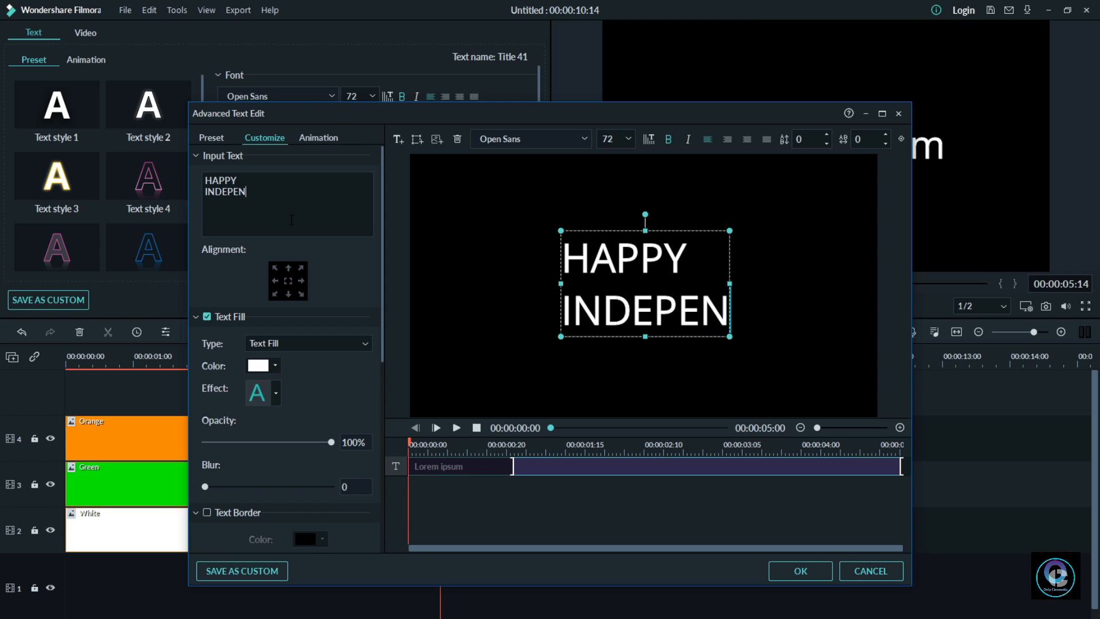
text(DENCE)
key(Return)
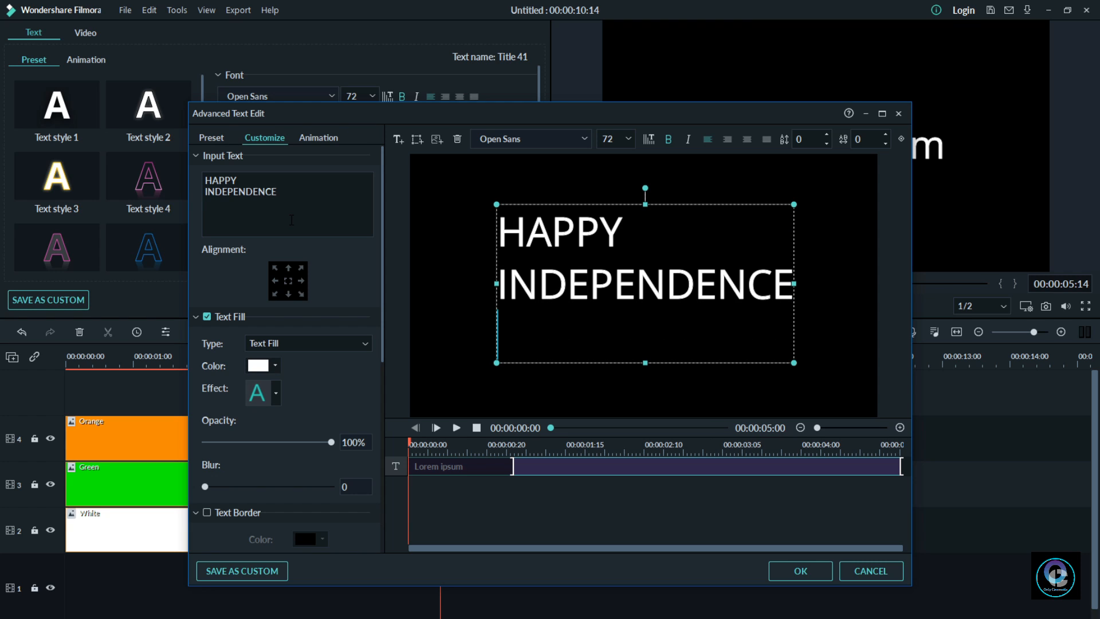
text(DAY)
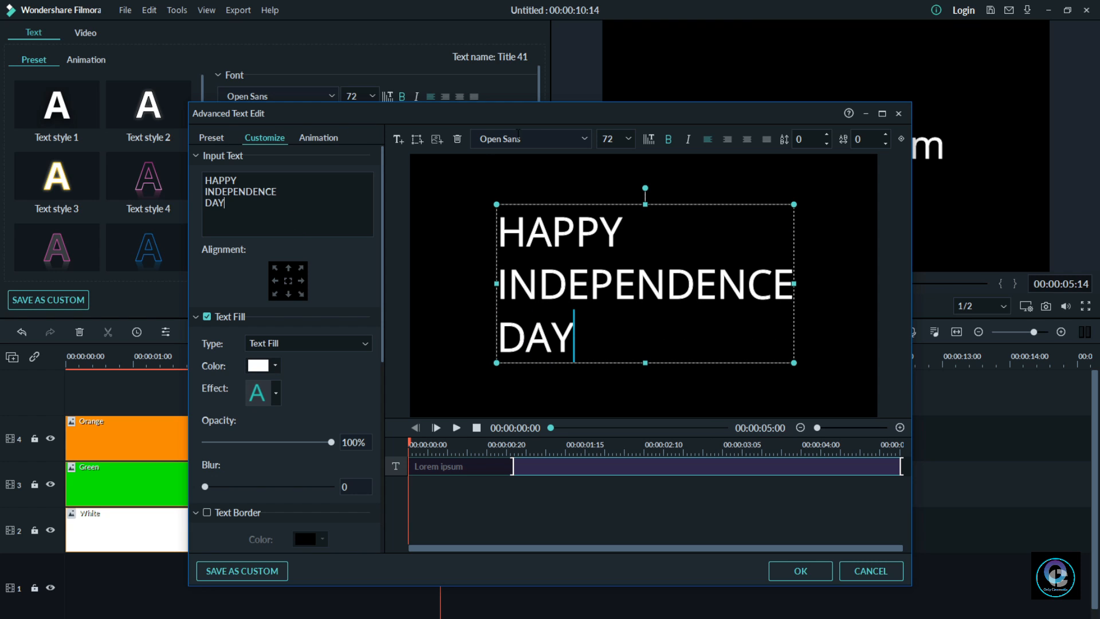
Center-align the title text and set its line spacing to -27.
click(746, 141)
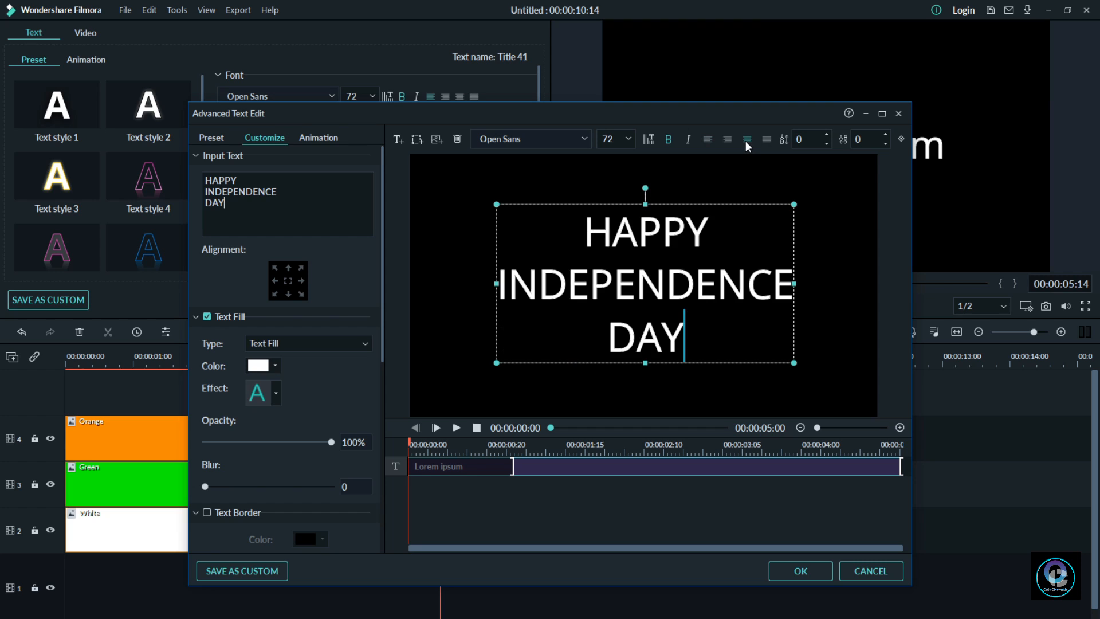
double_click(805, 143)
key(BackSpace)
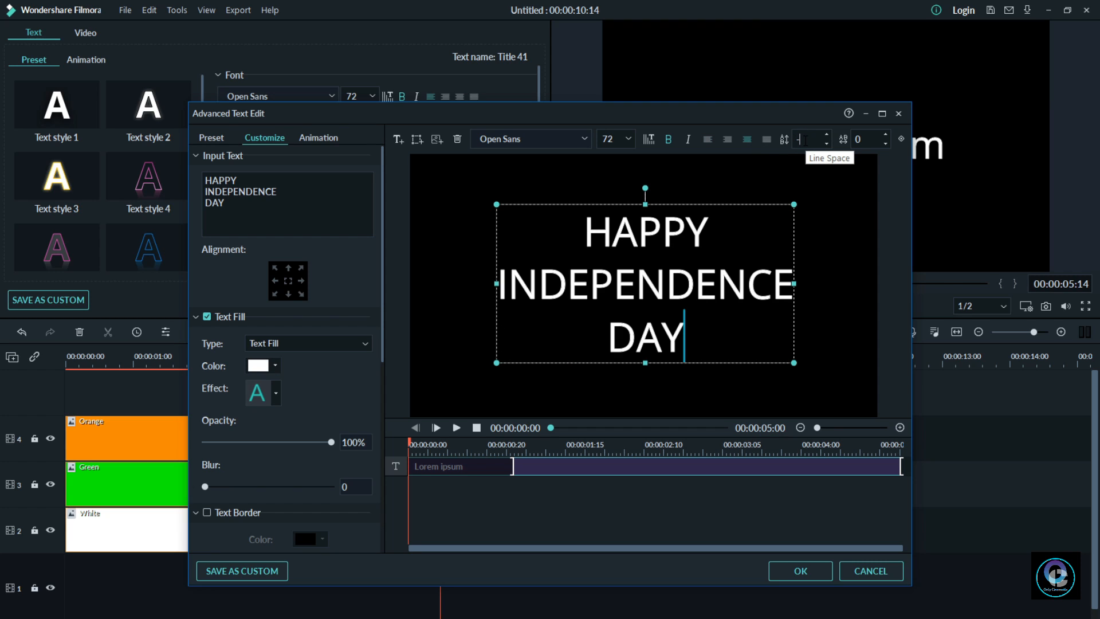
text(-23)
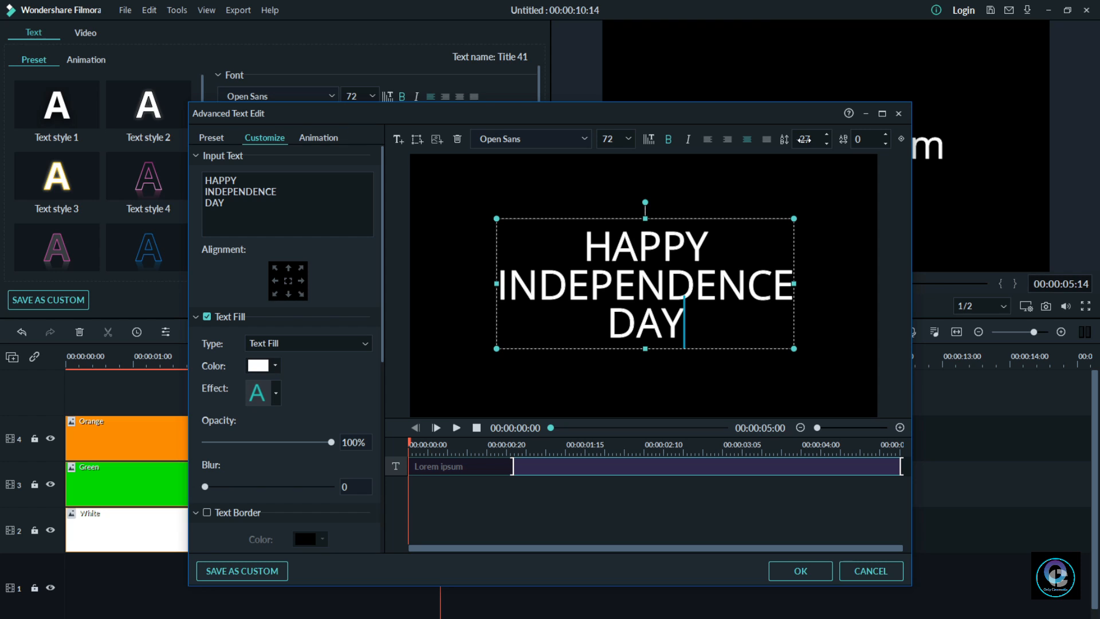
Change the title text's font to Impact.
click(512, 139)
text(I)
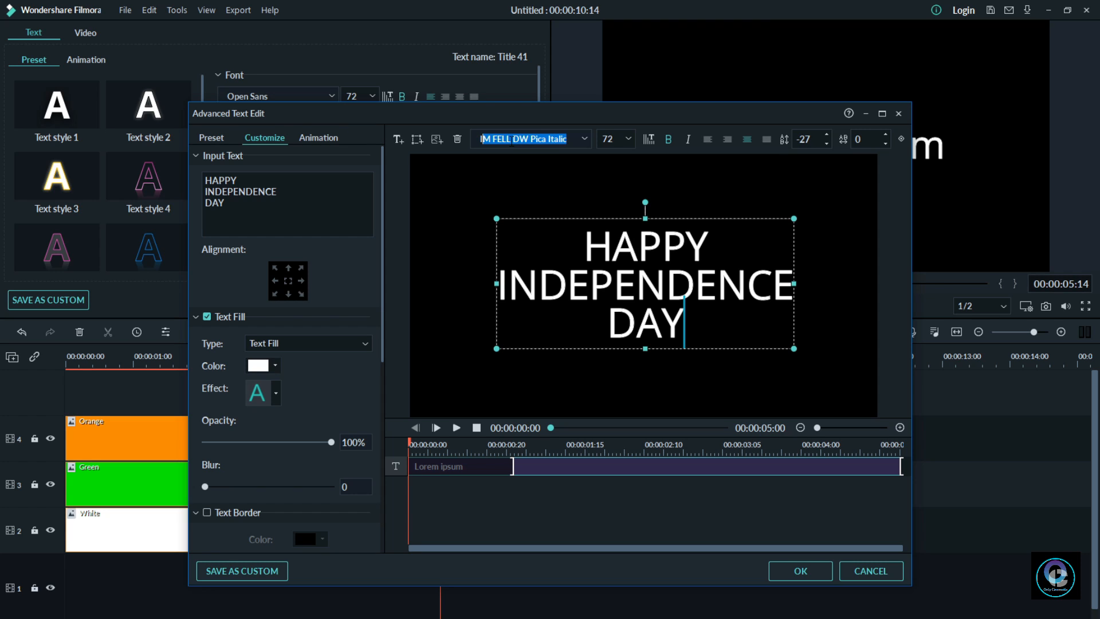
text(MPACT)
key(Return)
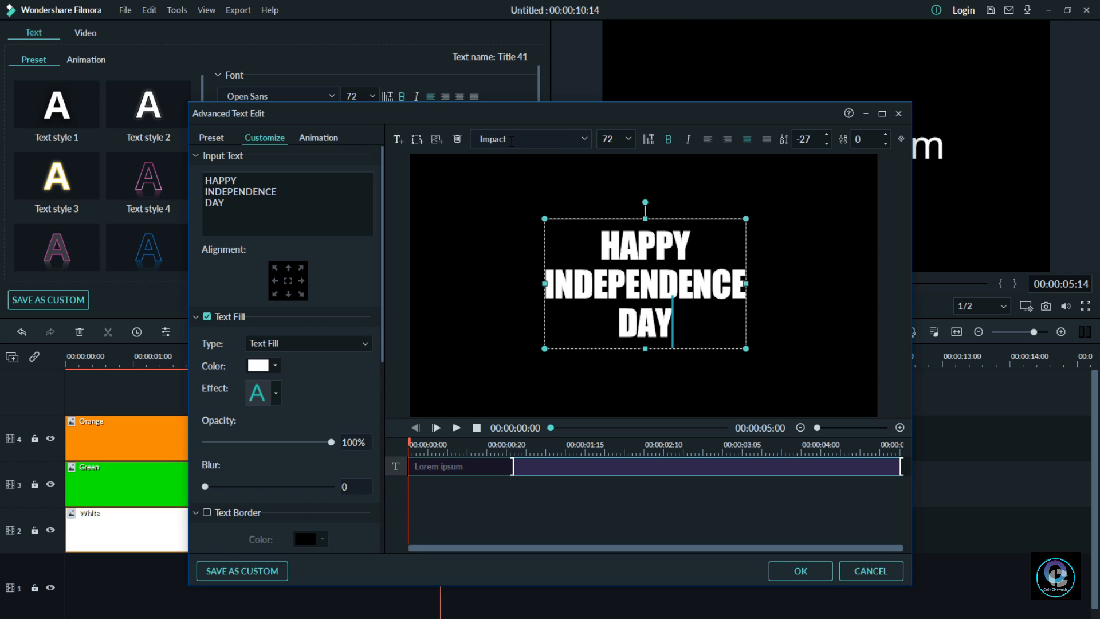
Enlarge the title text to font size 152, trying 150 first.
double_click(612, 141)
text(150)
key(Return)
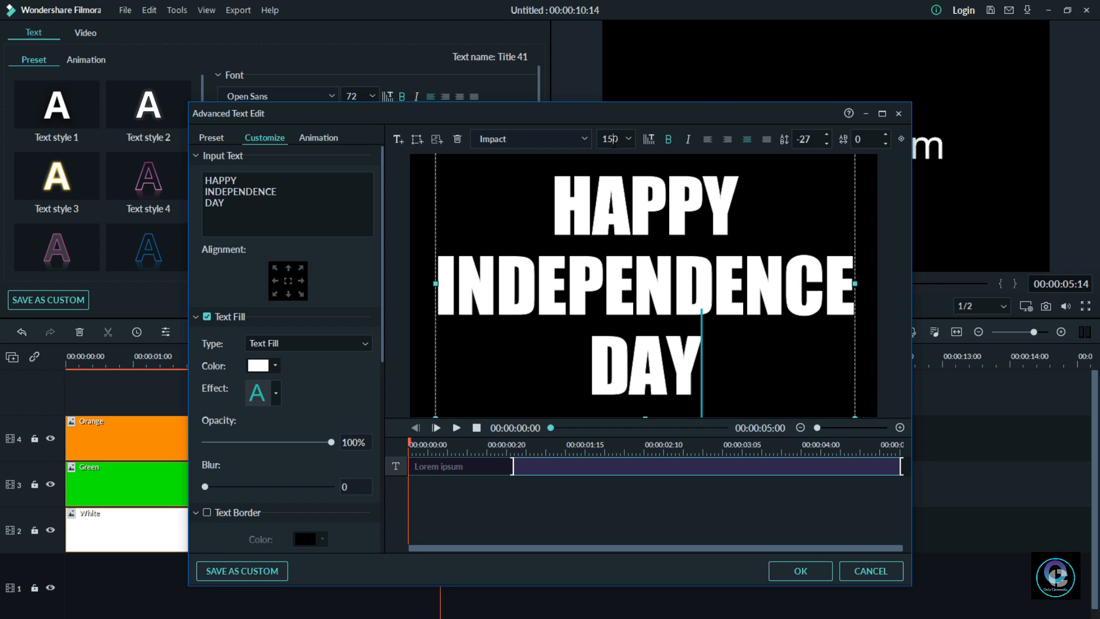
double_click(614, 140)
text(152)
key(Return)
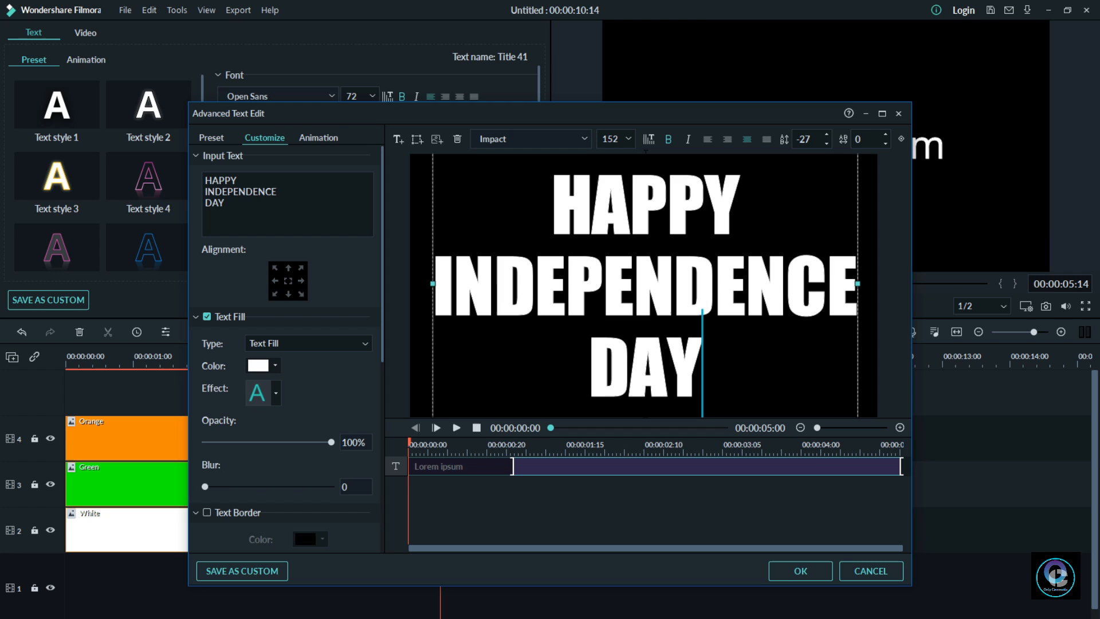
Set the title to No Animation and apply the advanced text edits.
click(317, 137)
click(243, 187)
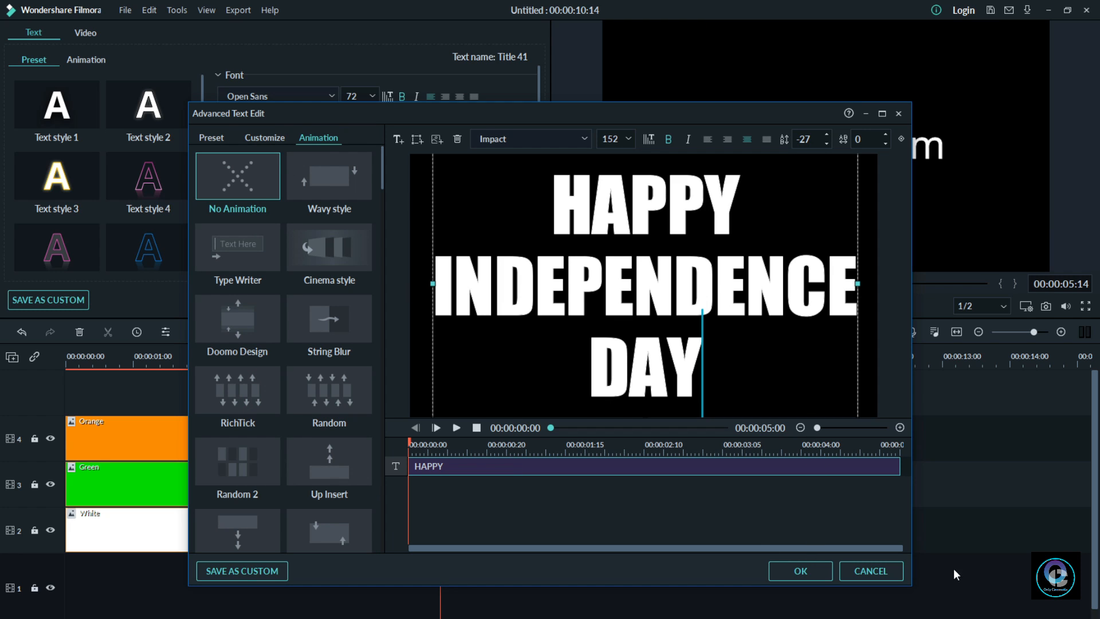
click(819, 584)
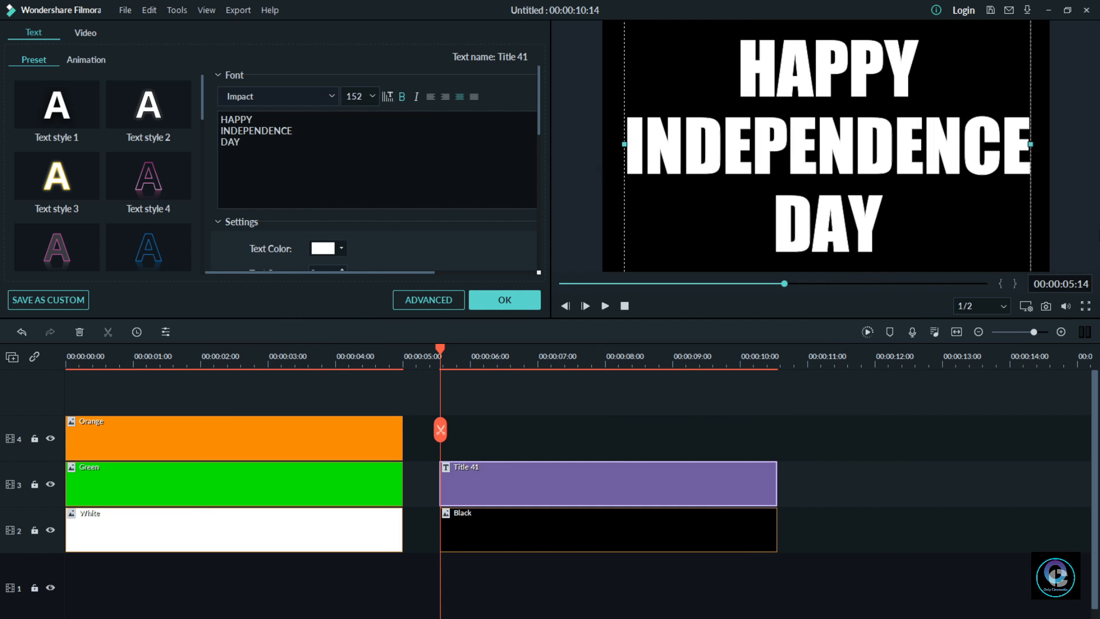
Take a snapshot of the title frame at 00:00:07:14 and delete the Title 41 and Black clips.
click(575, 356)
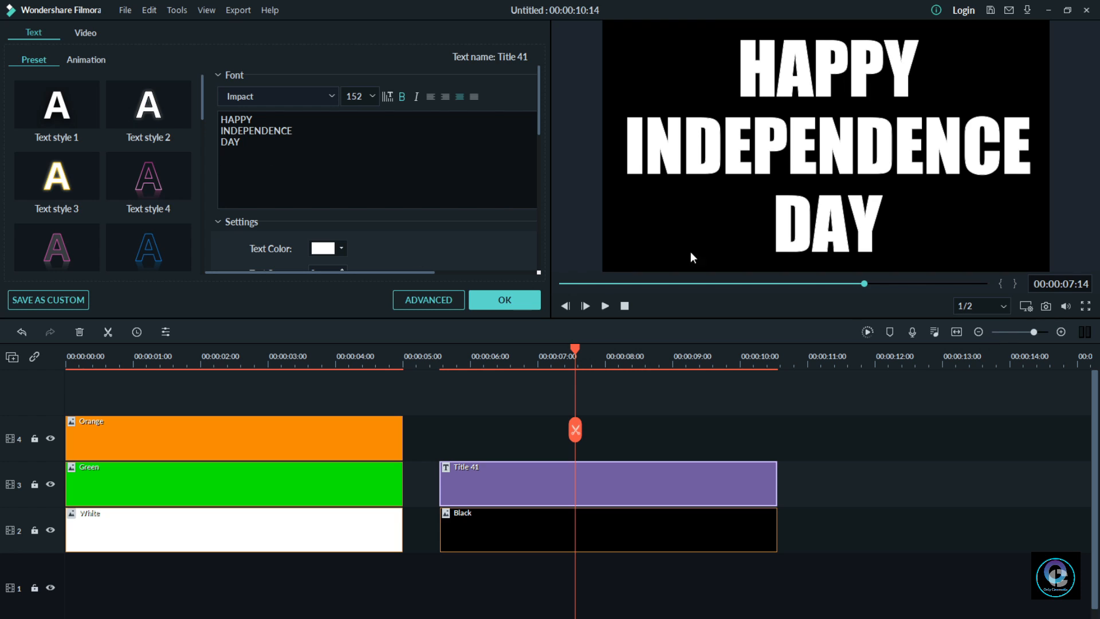
click(508, 298)
click(26, 59)
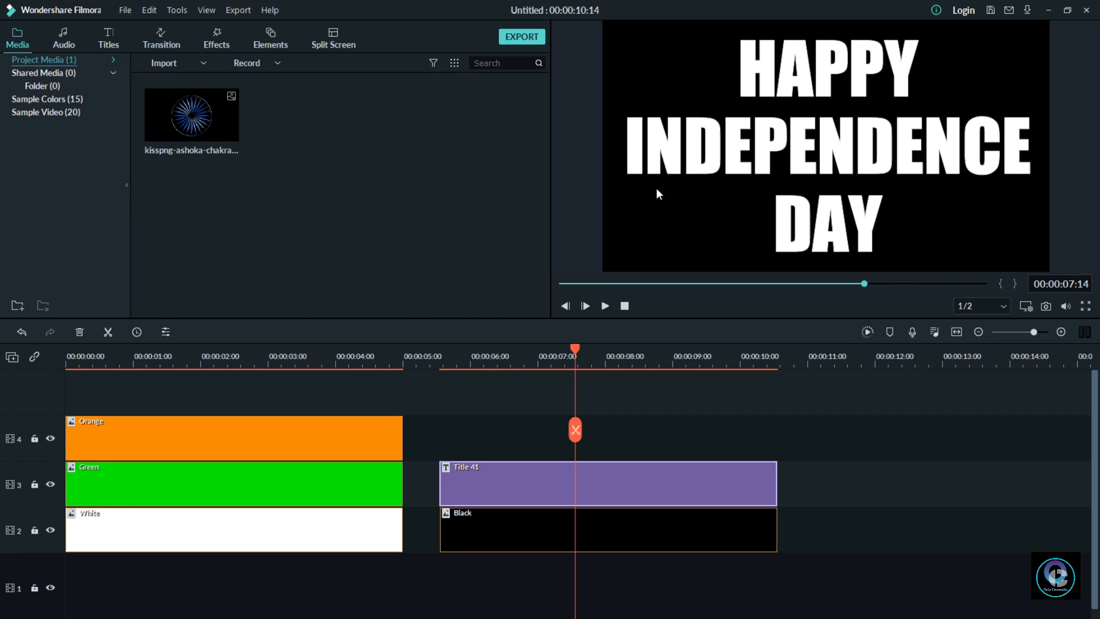
click(1046, 307)
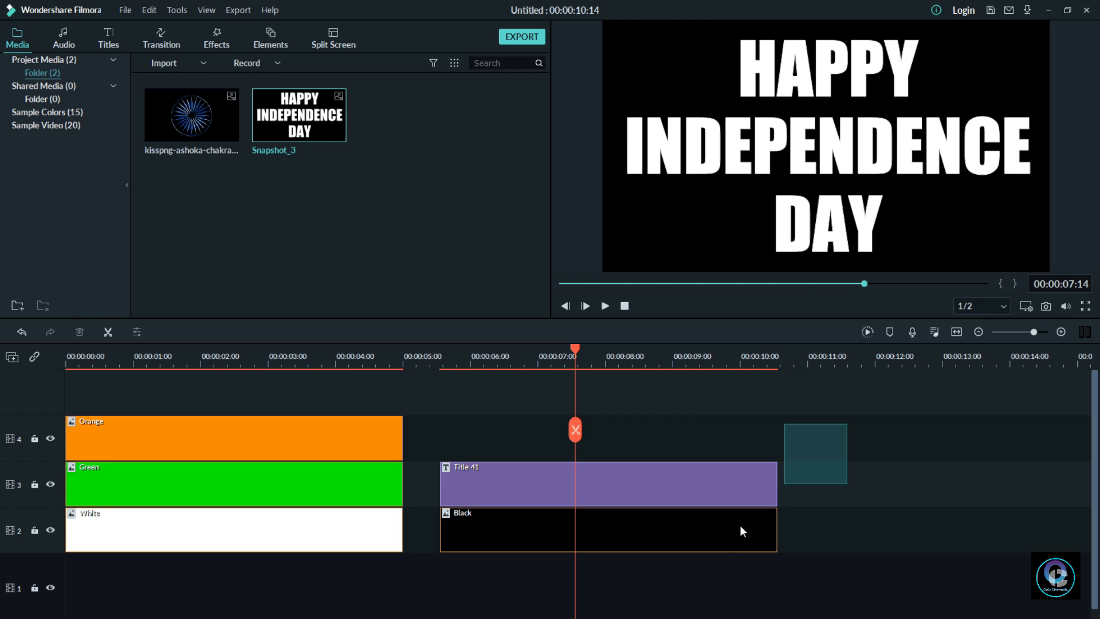
key(Delete)
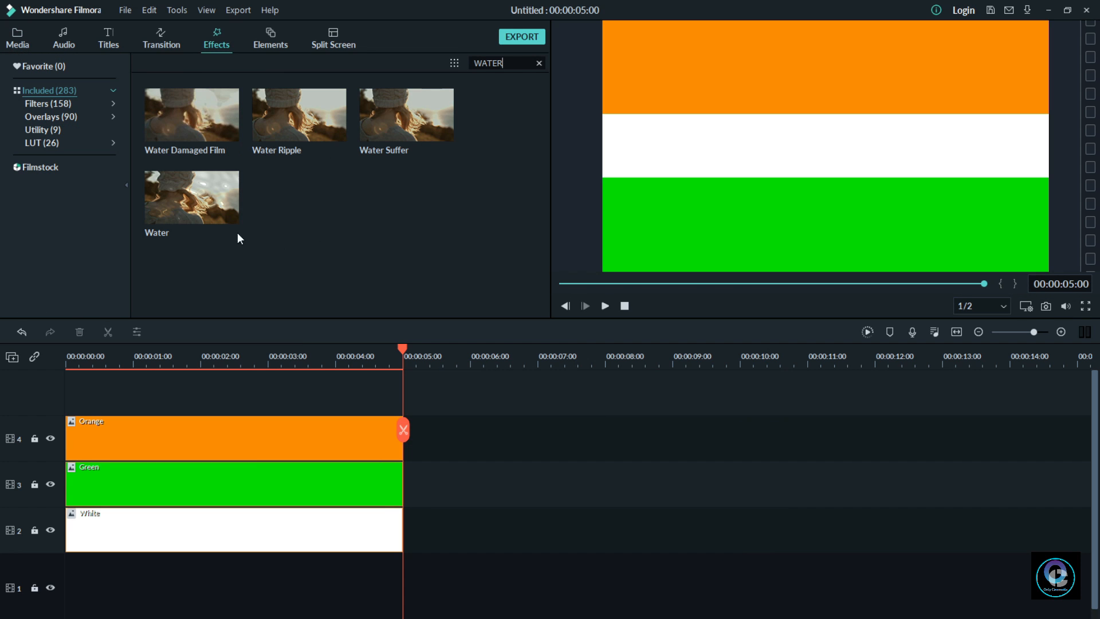
Place the Water effect above the flag clips from the start and apply the Move to bottom motion to the orange clip.
drag(215, 207, 71, 396)
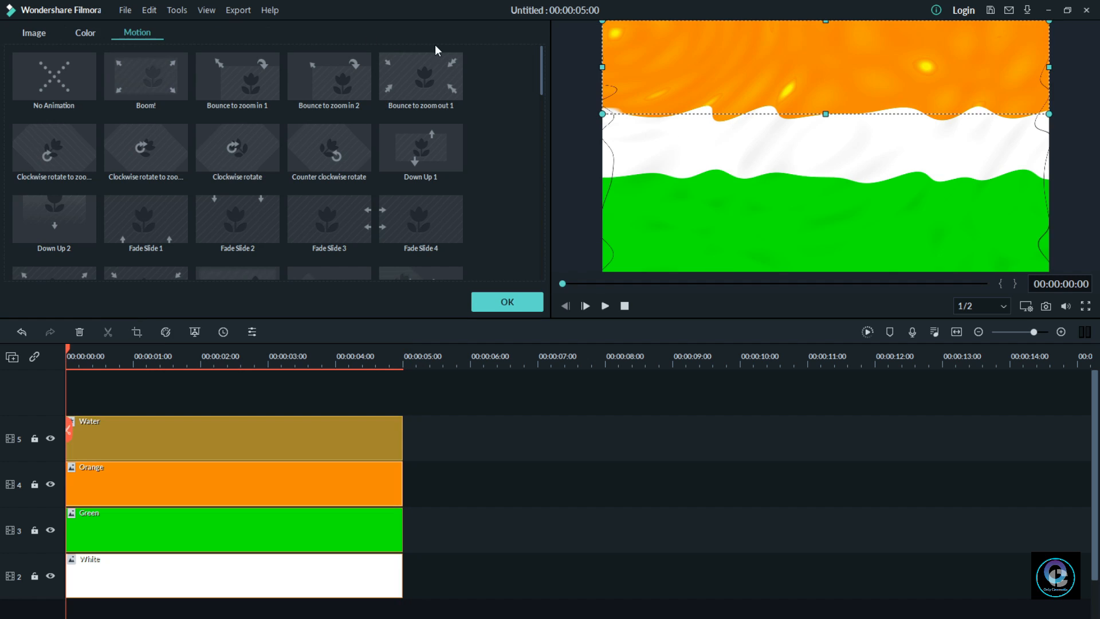
scroll(521, 158, down, 3)
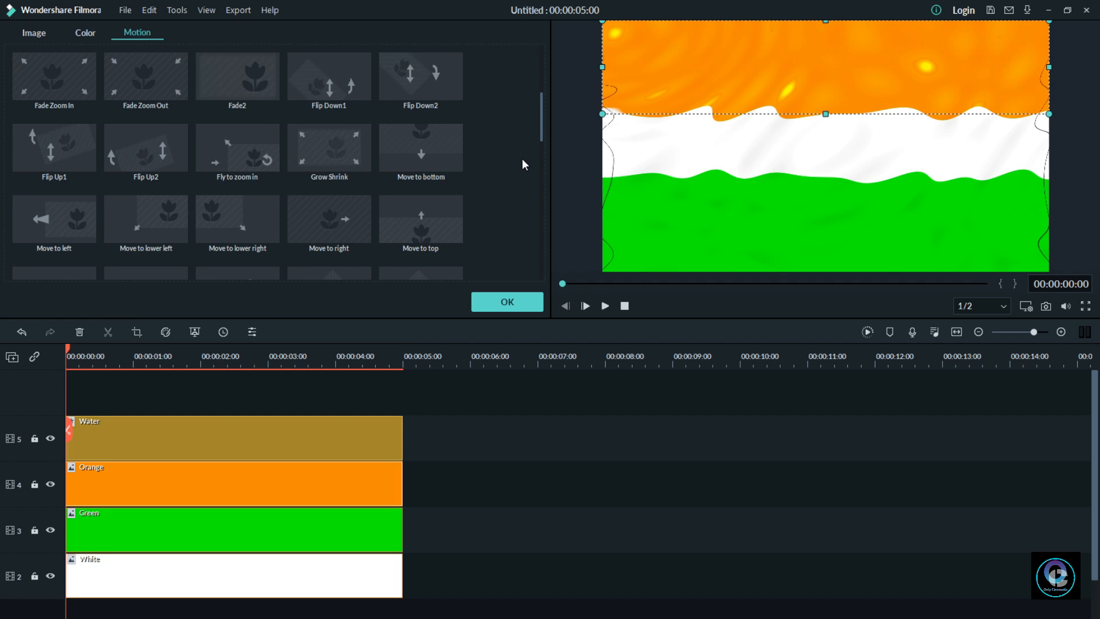
click(446, 156)
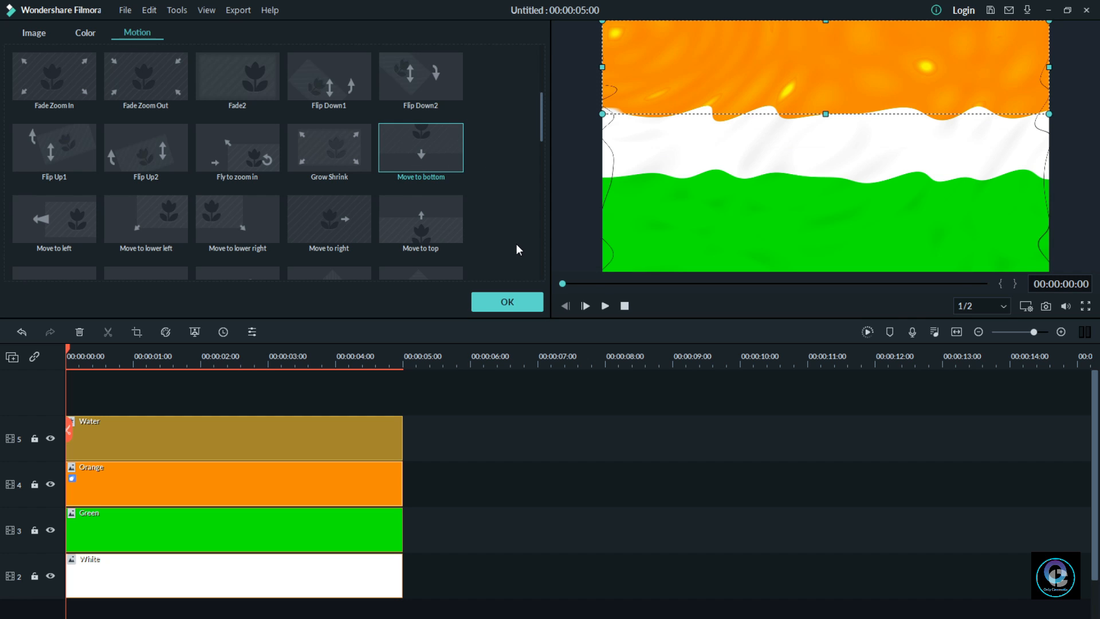
click(511, 300)
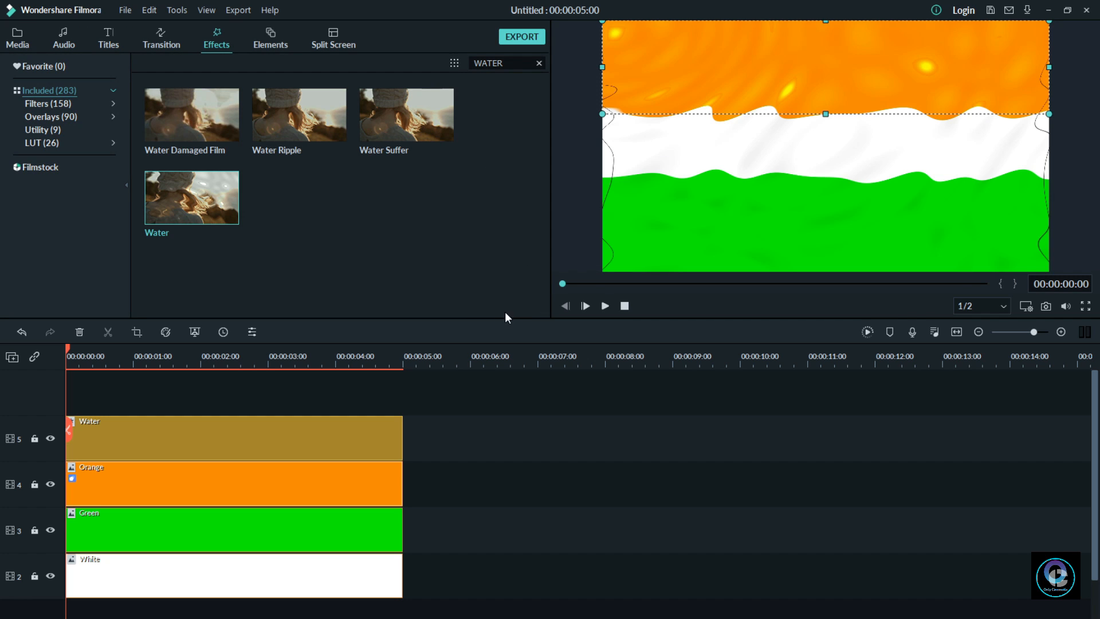
Apply the Move to top motion to the green clip.
double_click(380, 521)
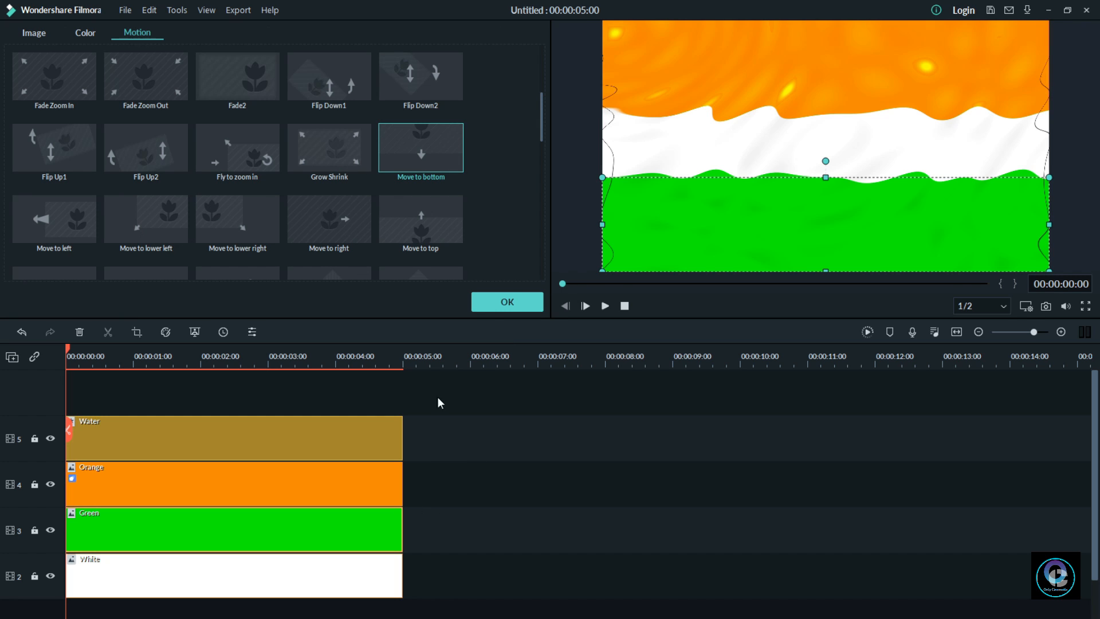
double_click(446, 226)
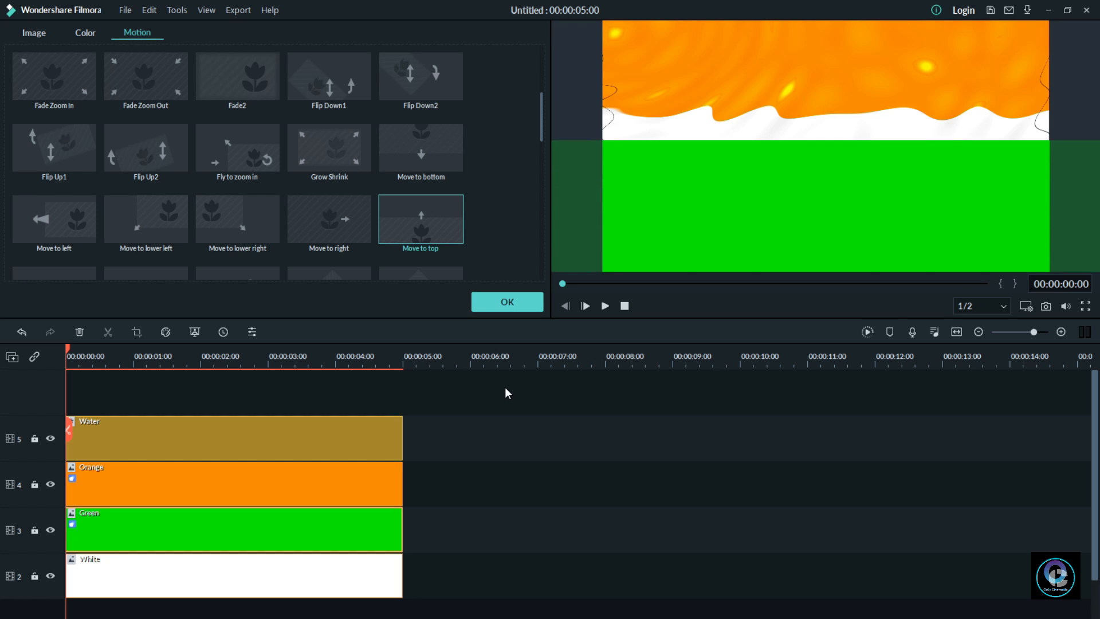
click(507, 303)
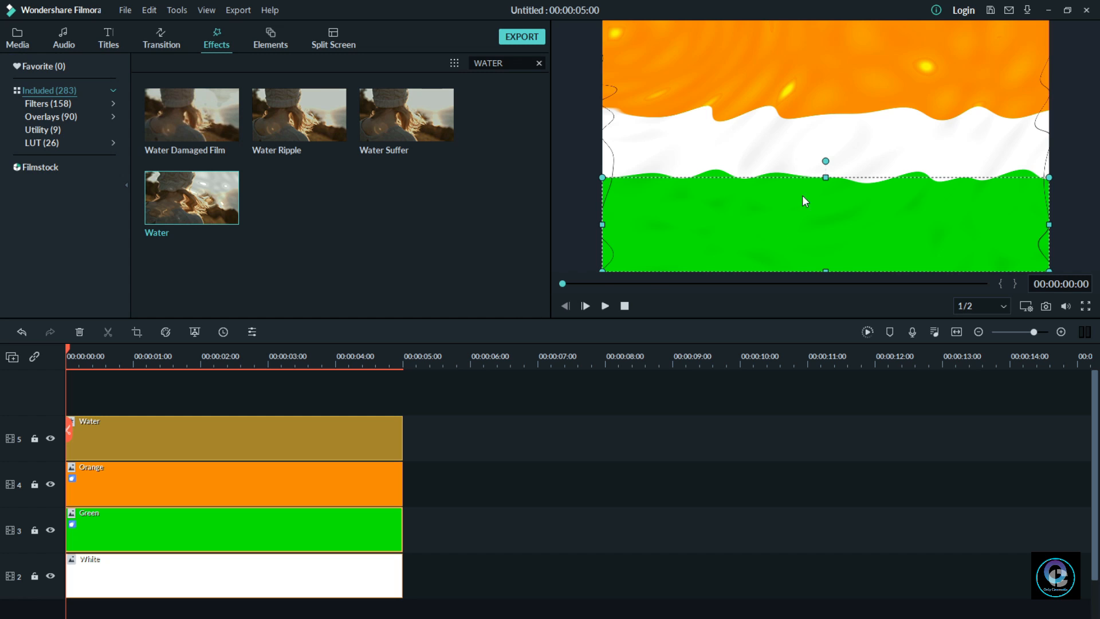
Reduce the green and orange stripes' heights slightly to widen the white band between them.
drag(826, 177, 827, 184)
double_click(305, 477)
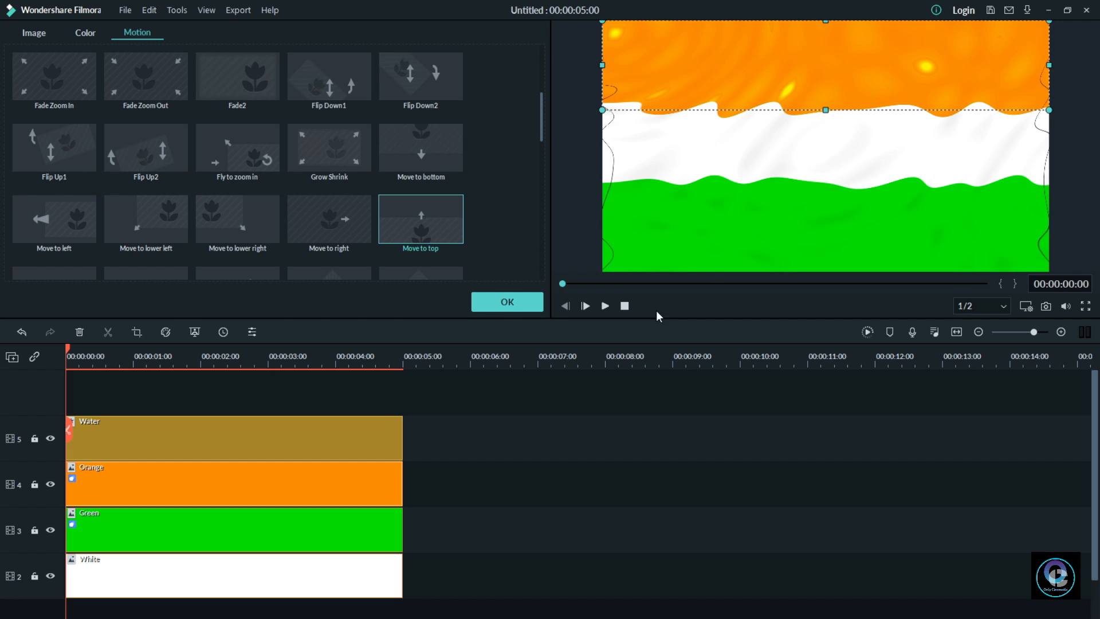
click(530, 308)
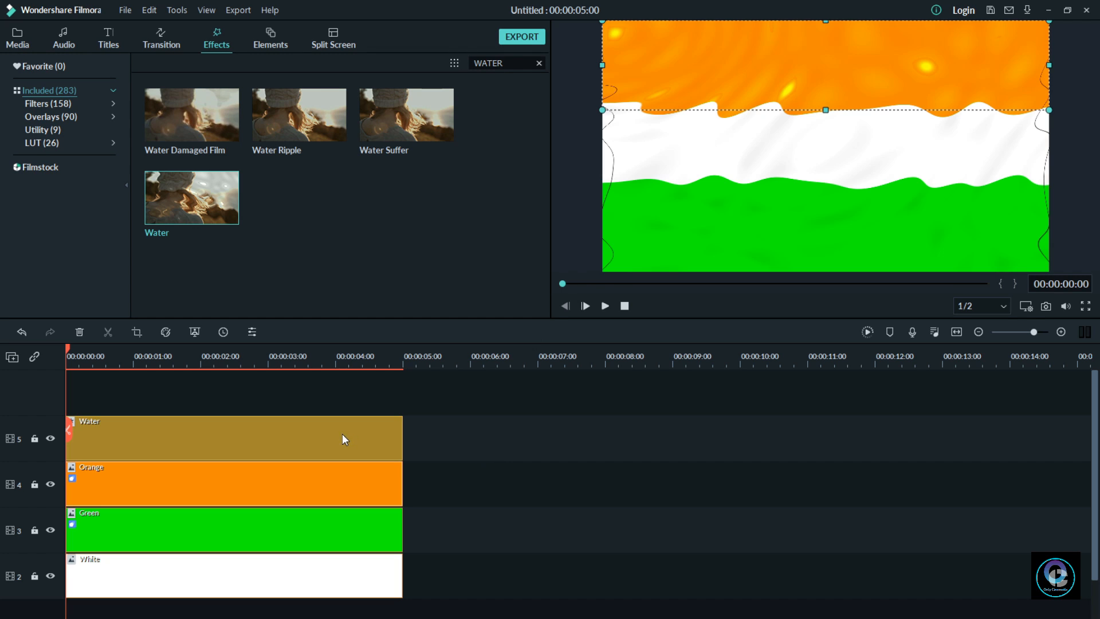
Place the Ashoka chakra image on a new track above the Water effect and apply the Clockwise rotate motion.
click(26, 35)
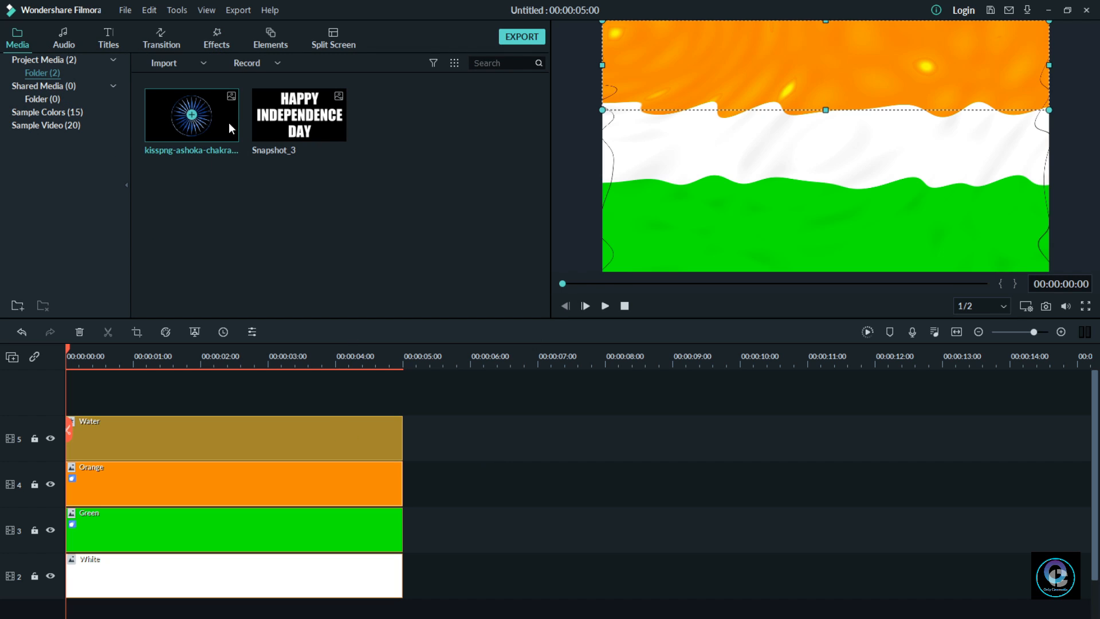
drag(229, 123, 64, 391)
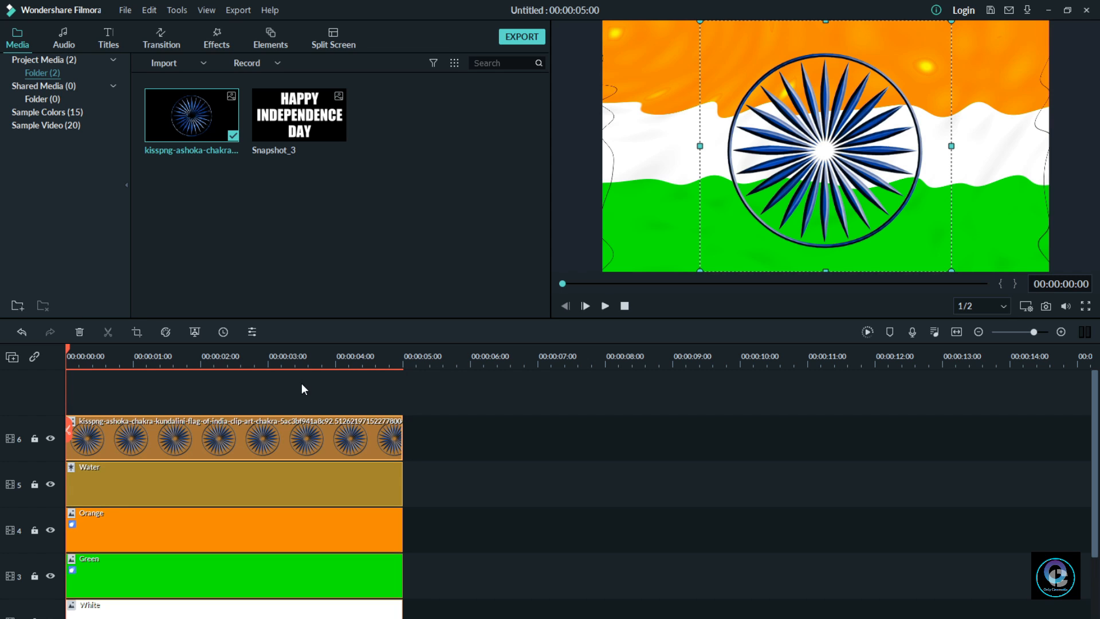
double_click(301, 439)
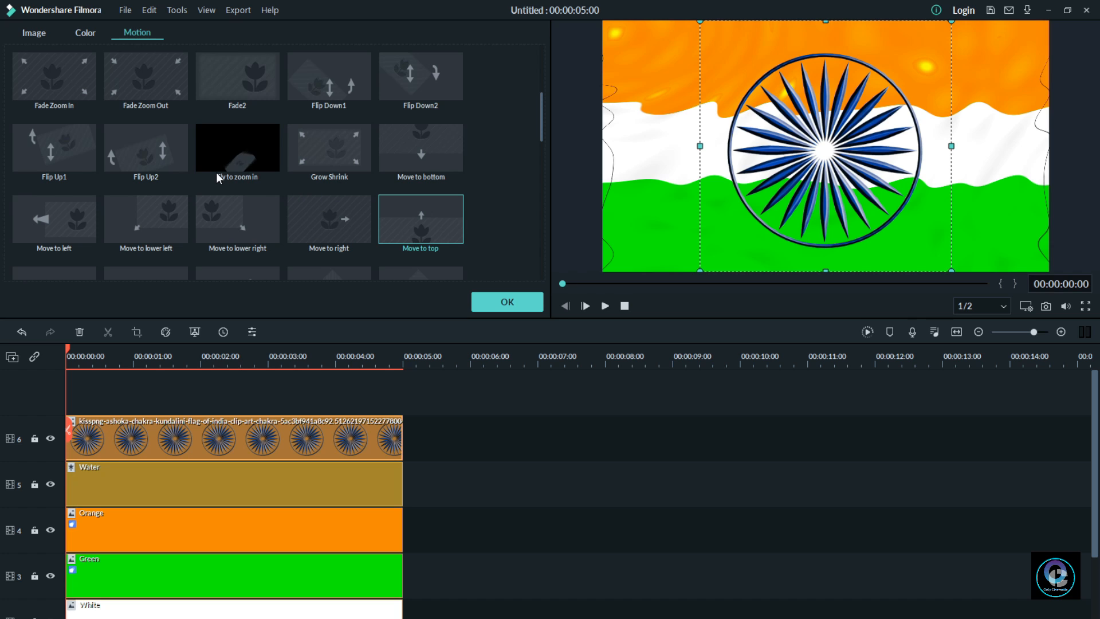
scroll(325, 155, up, 3)
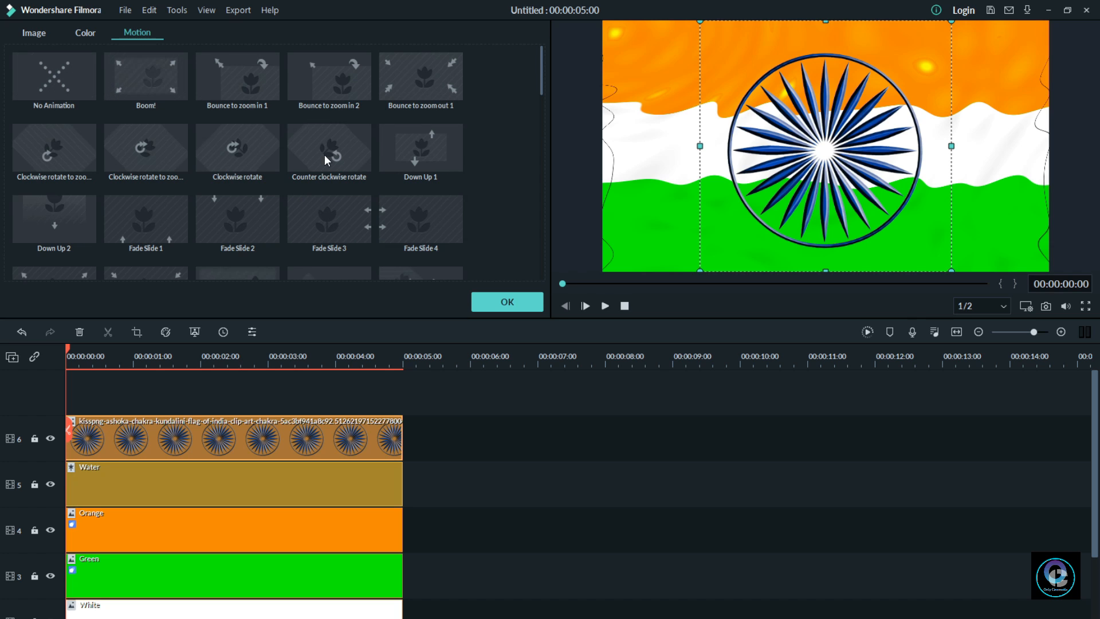
click(256, 154)
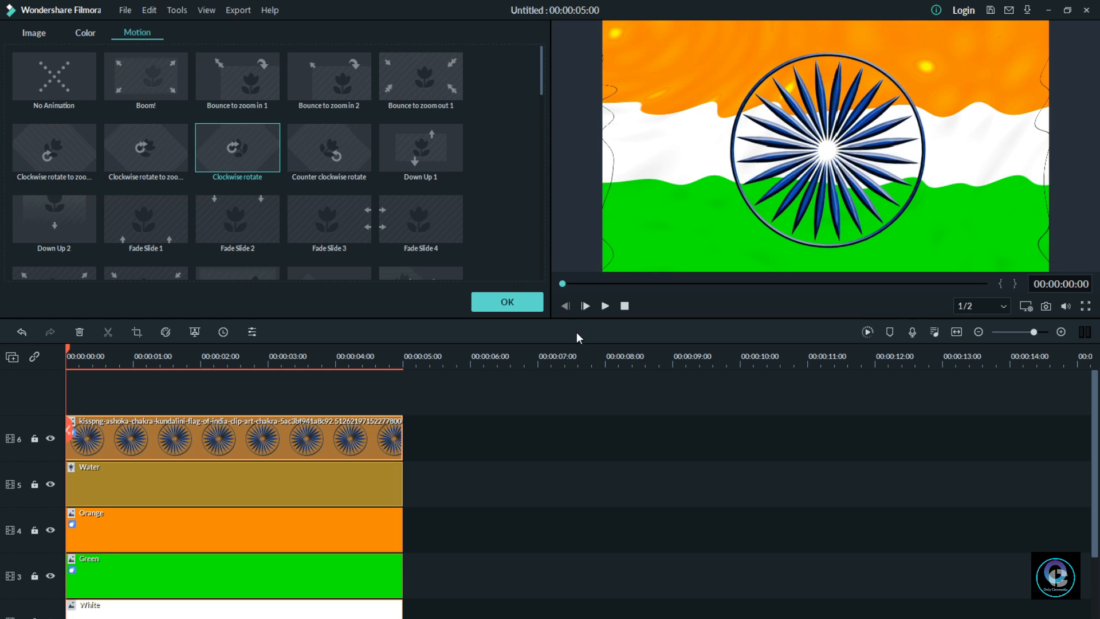
click(521, 301)
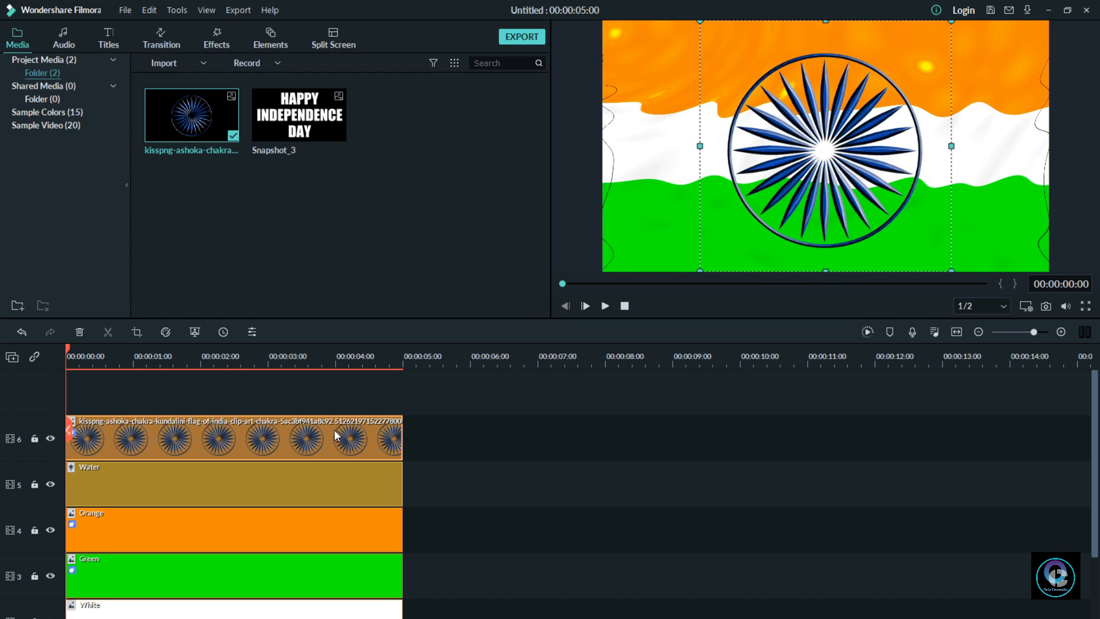
double_click(332, 431)
click(540, 304)
Place Snapshot_3 on a new track above the chakra at the start and set its blending mode to Darken.
click(317, 121)
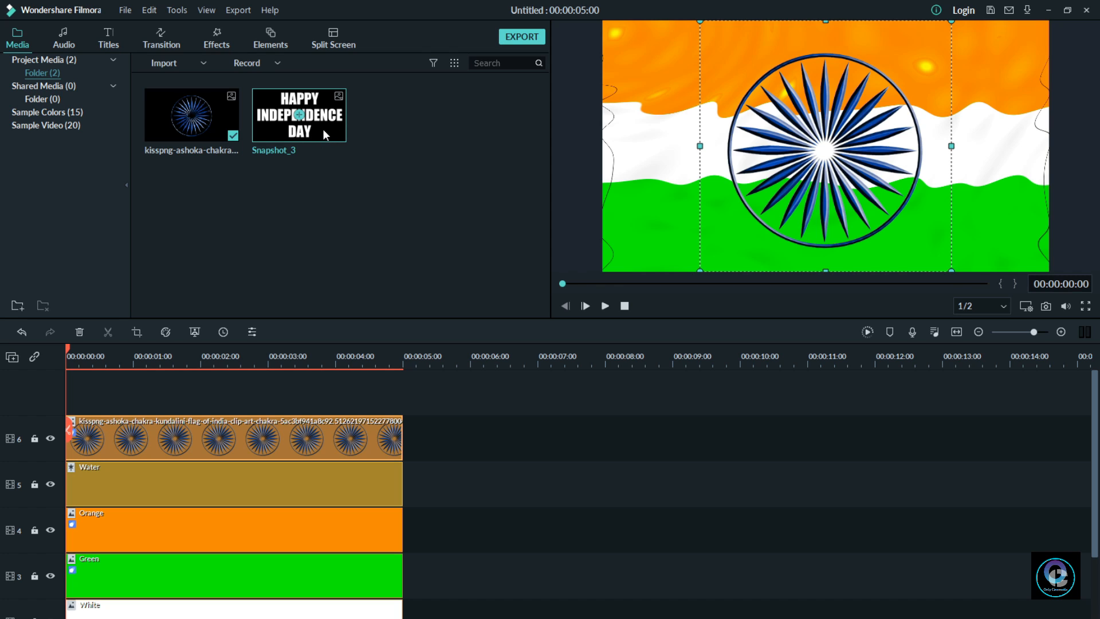
drag(324, 133, 68, 401)
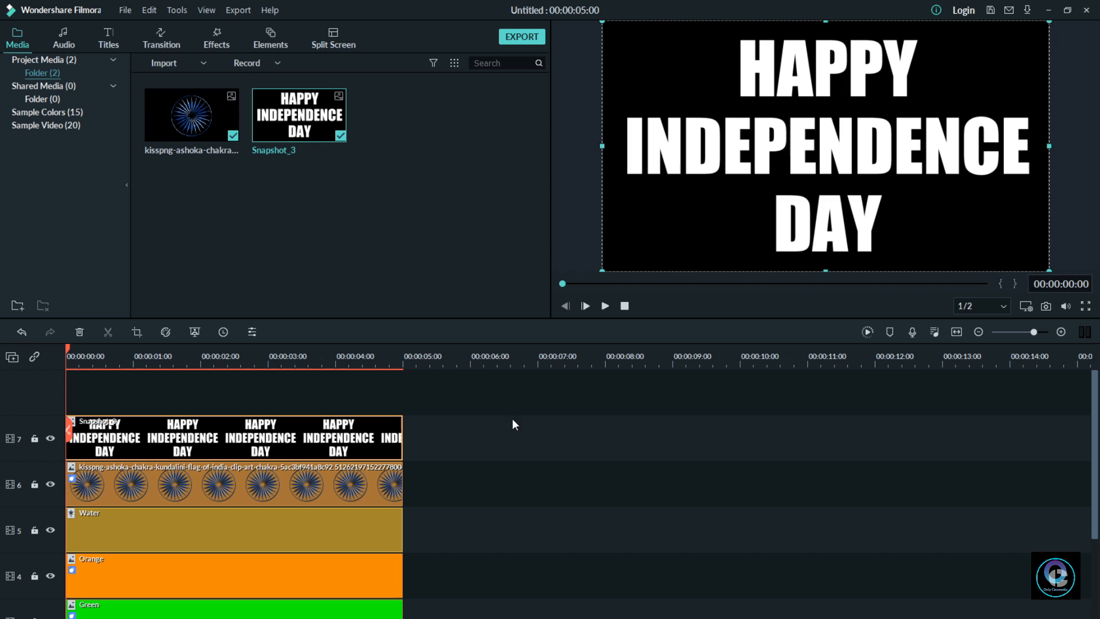
double_click(369, 427)
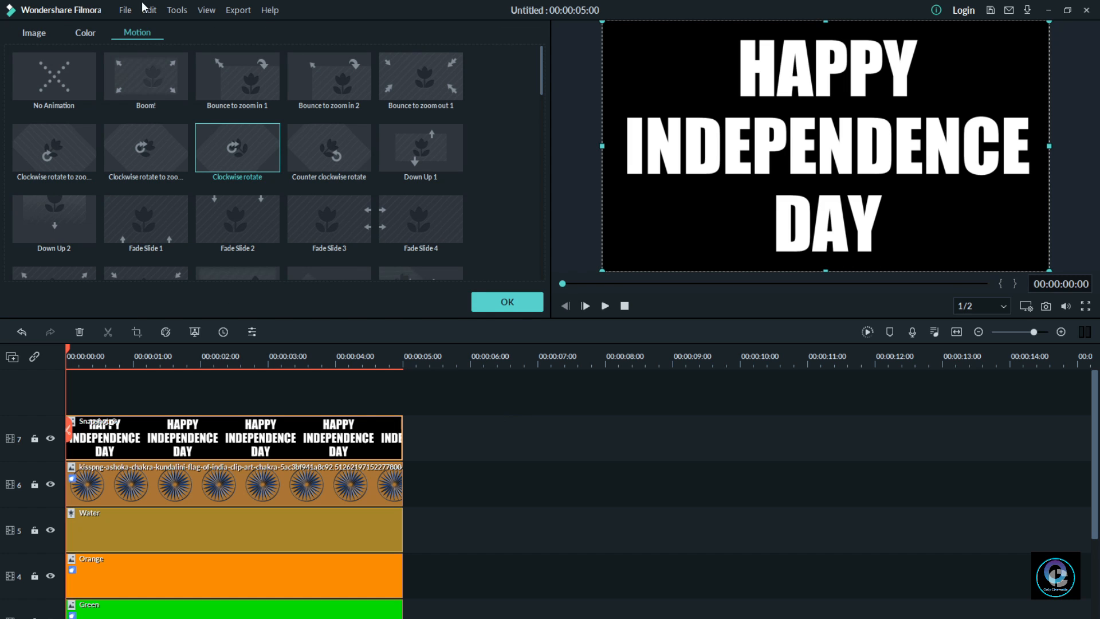
click(33, 32)
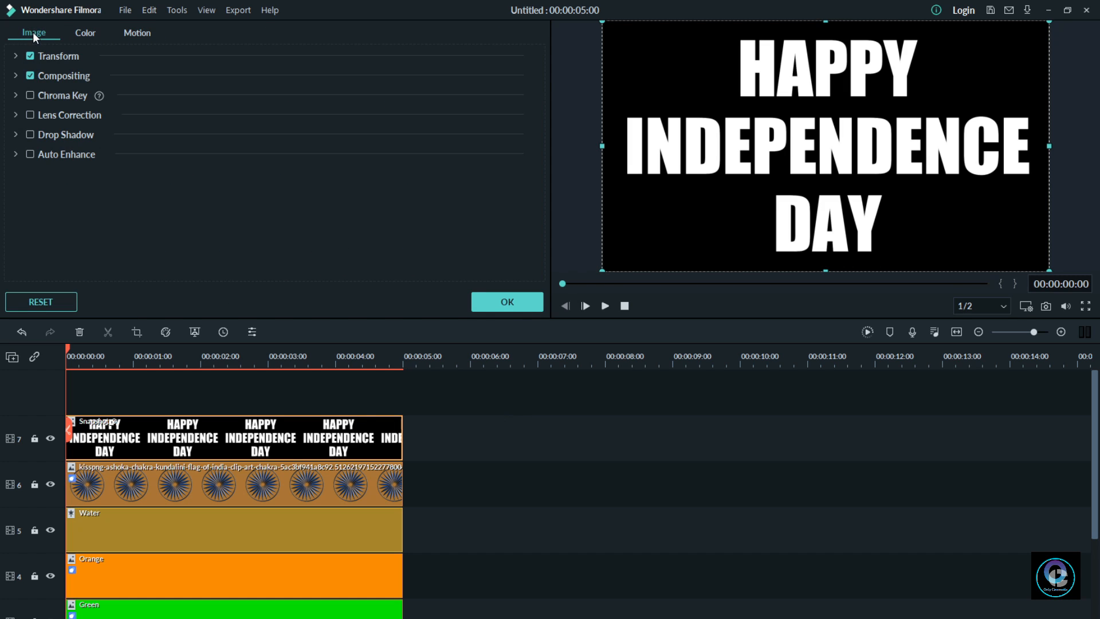
click(17, 76)
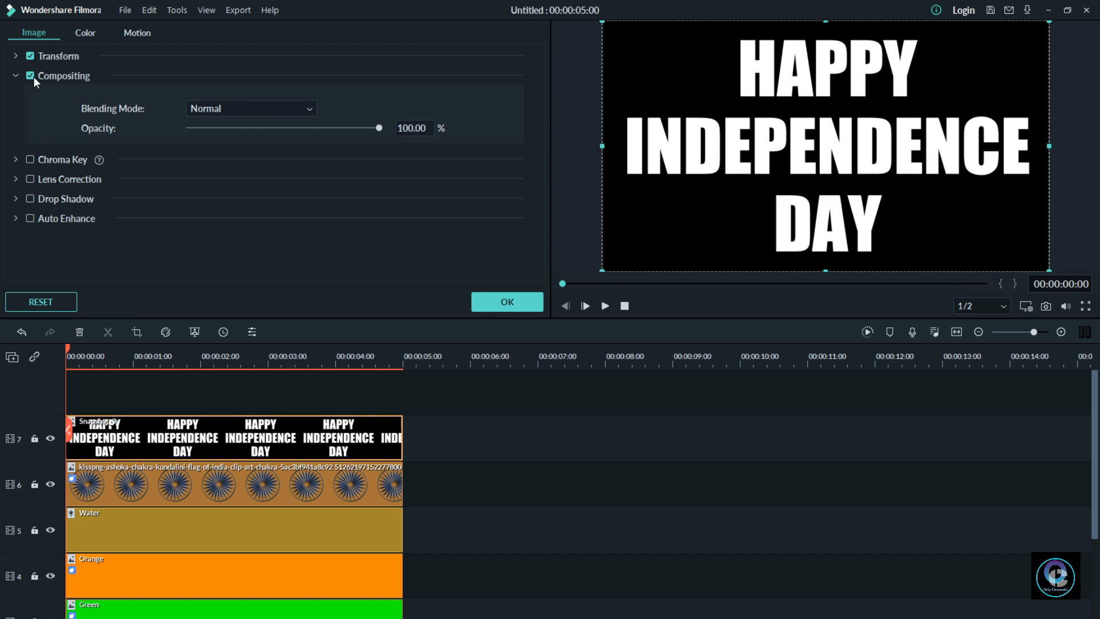
click(274, 110)
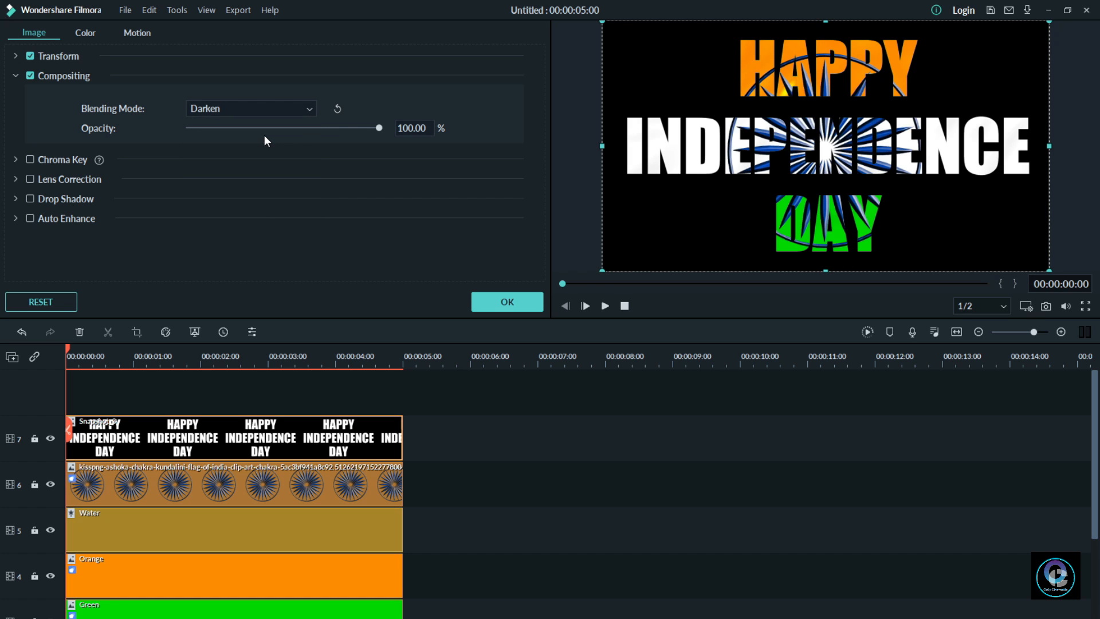
click(521, 301)
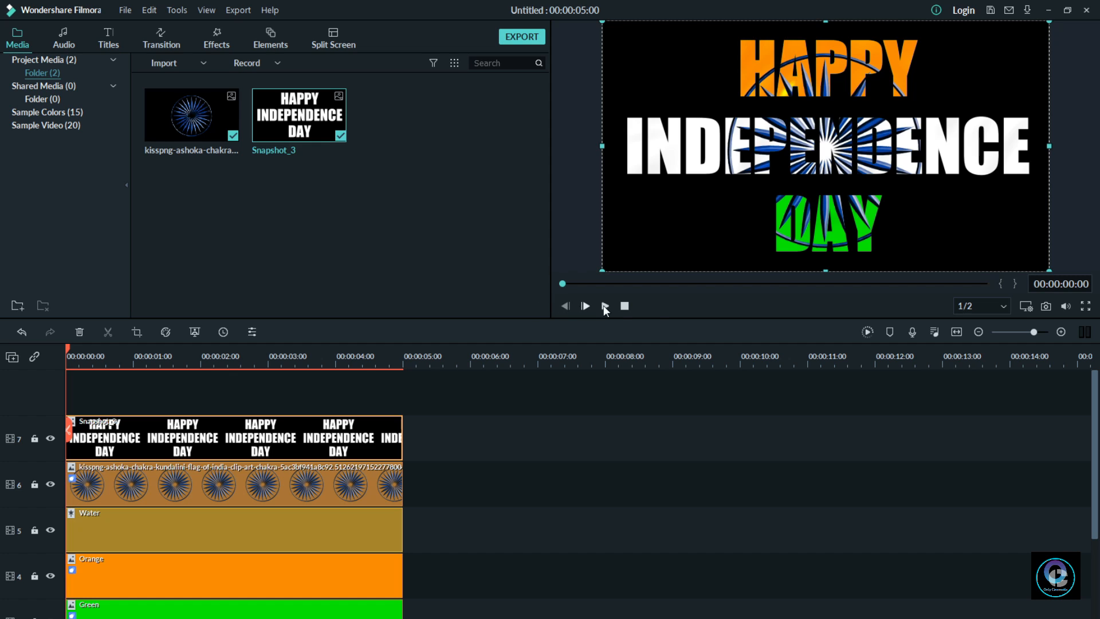
Increase the chakra clip's saturation in its Tone color settings.
double_click(294, 491)
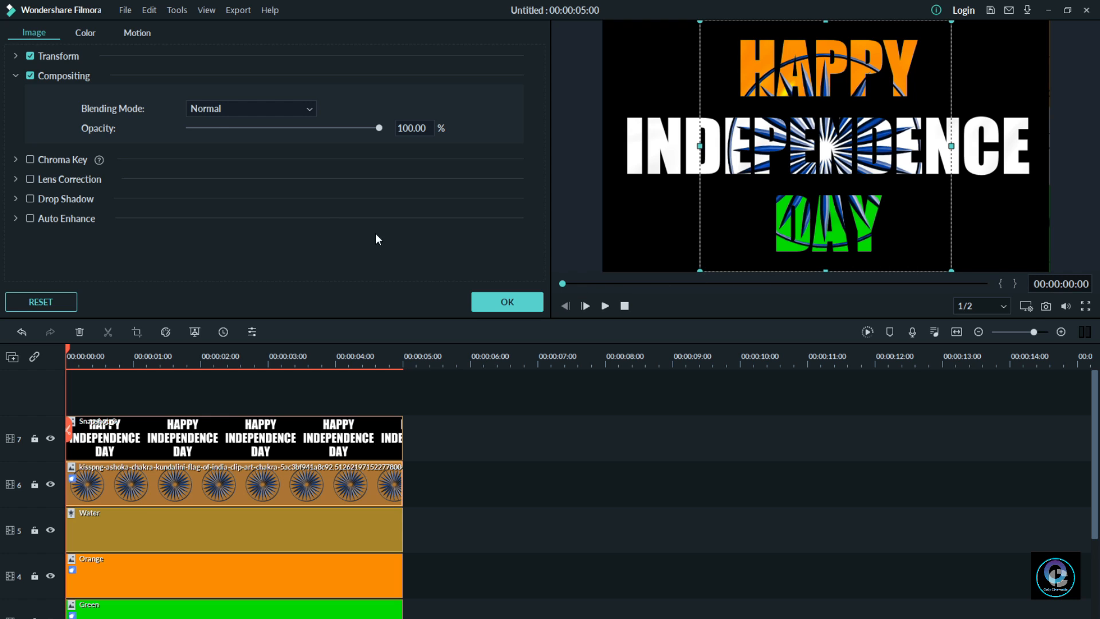
click(129, 34)
click(87, 32)
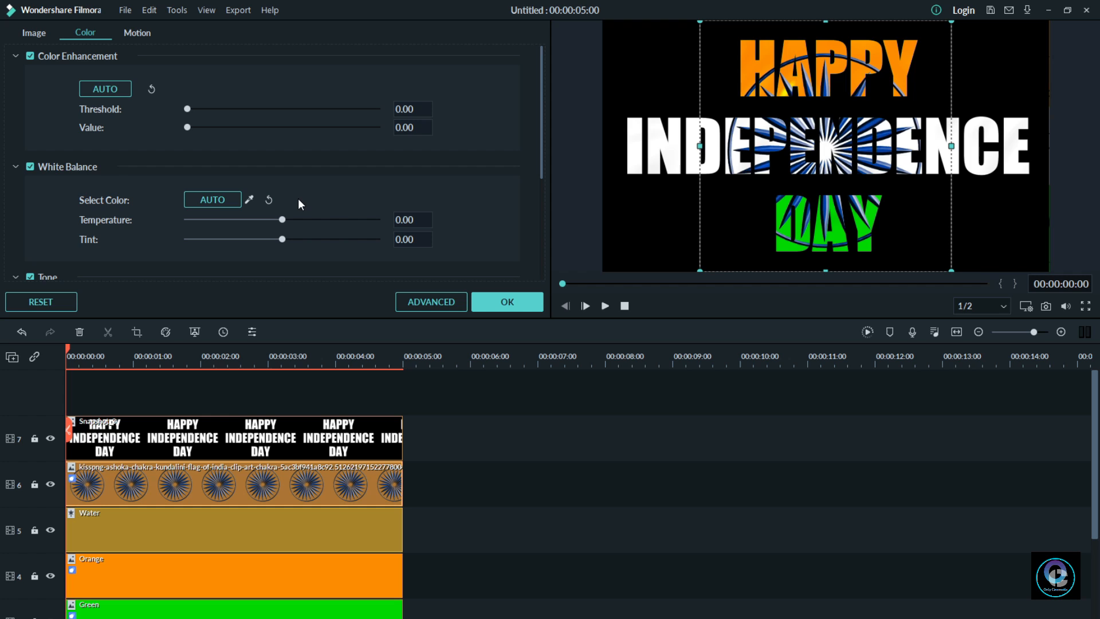
scroll(321, 189, down, 3)
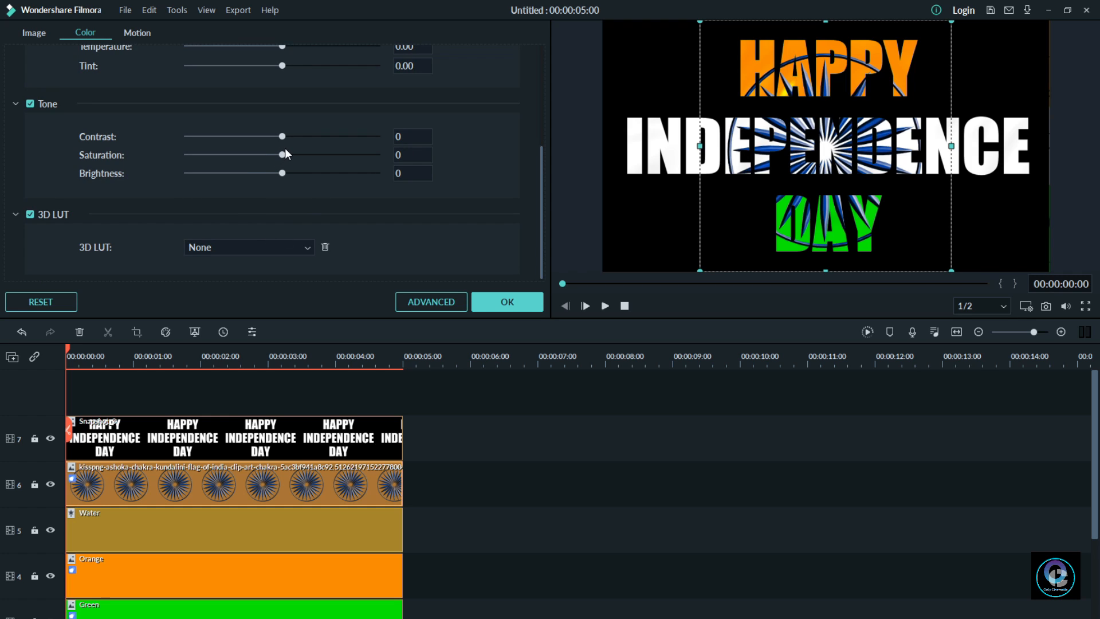
drag(285, 154, 376, 223)
scroll(373, 250, up, 3)
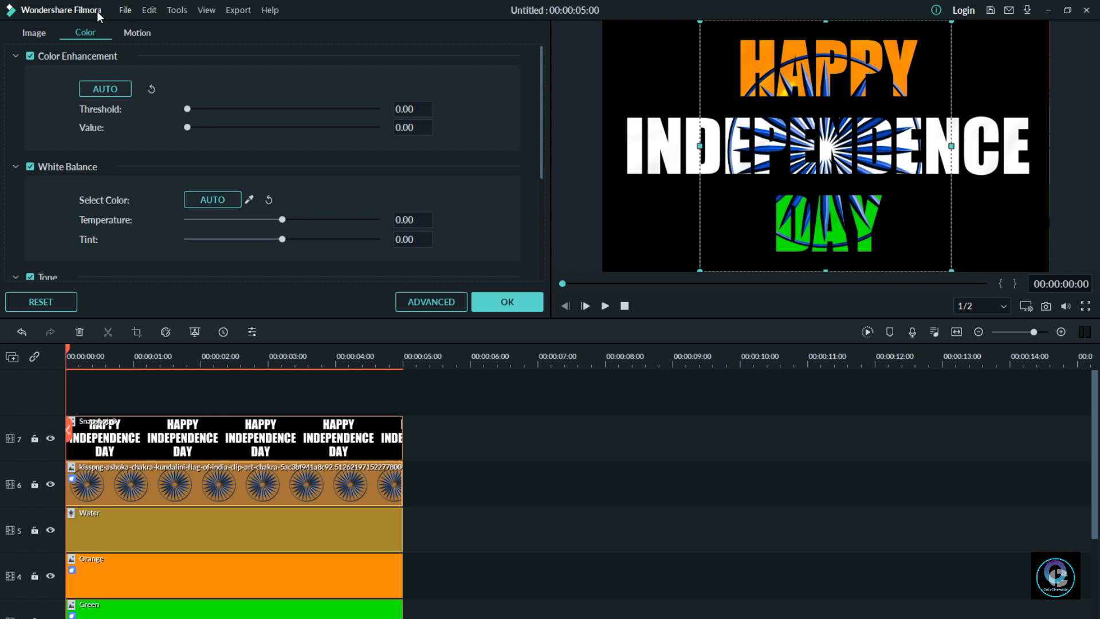
Scale the chakra image down to less than half its size, toward its upper-right corner over the word HAPPY.
click(41, 32)
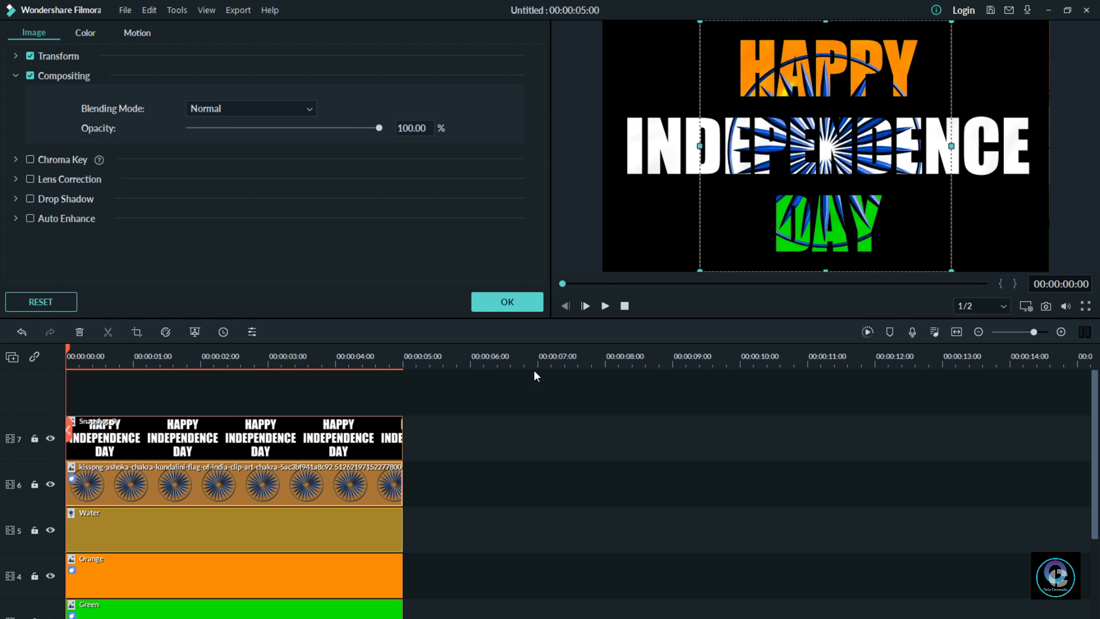
drag(701, 271, 878, 121)
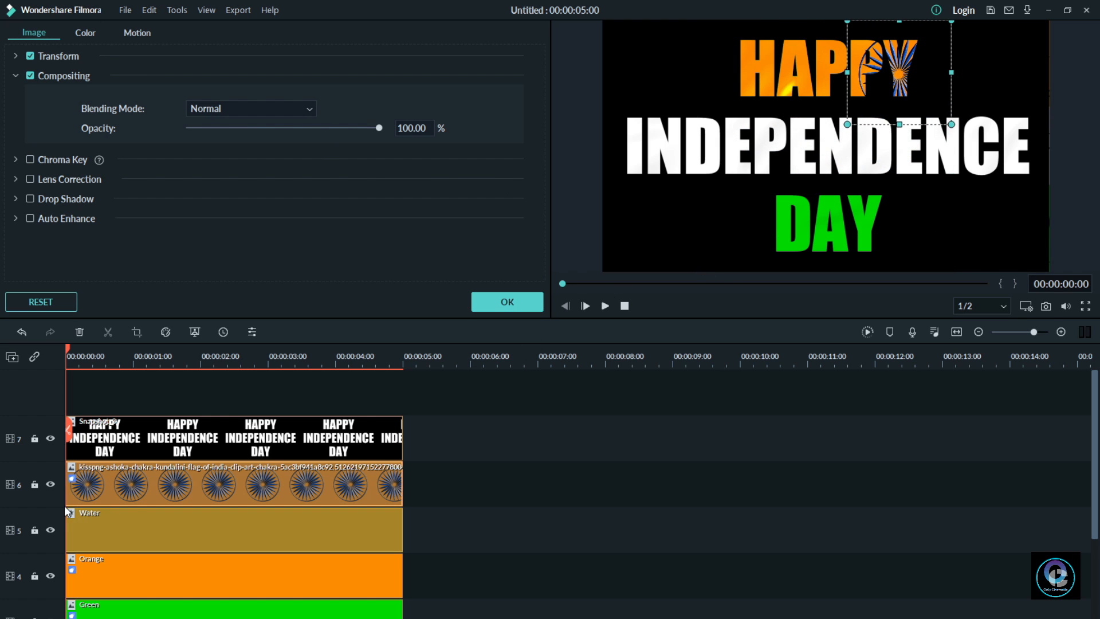
Lock every timeline track except the one holding the chakra image.
click(35, 439)
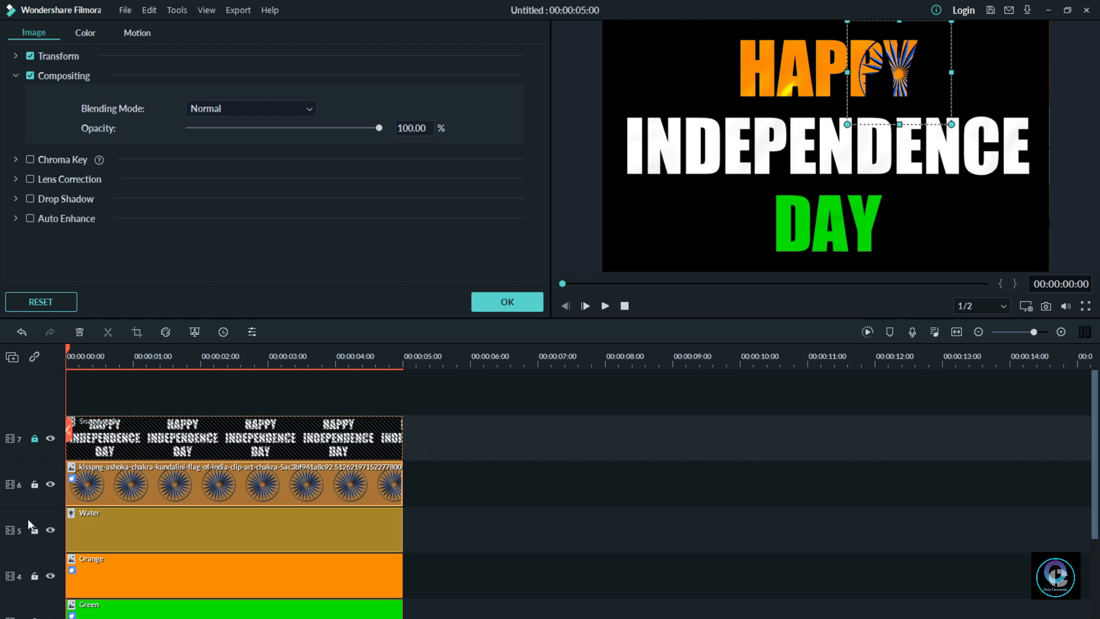
click(35, 530)
click(34, 576)
click(34, 618)
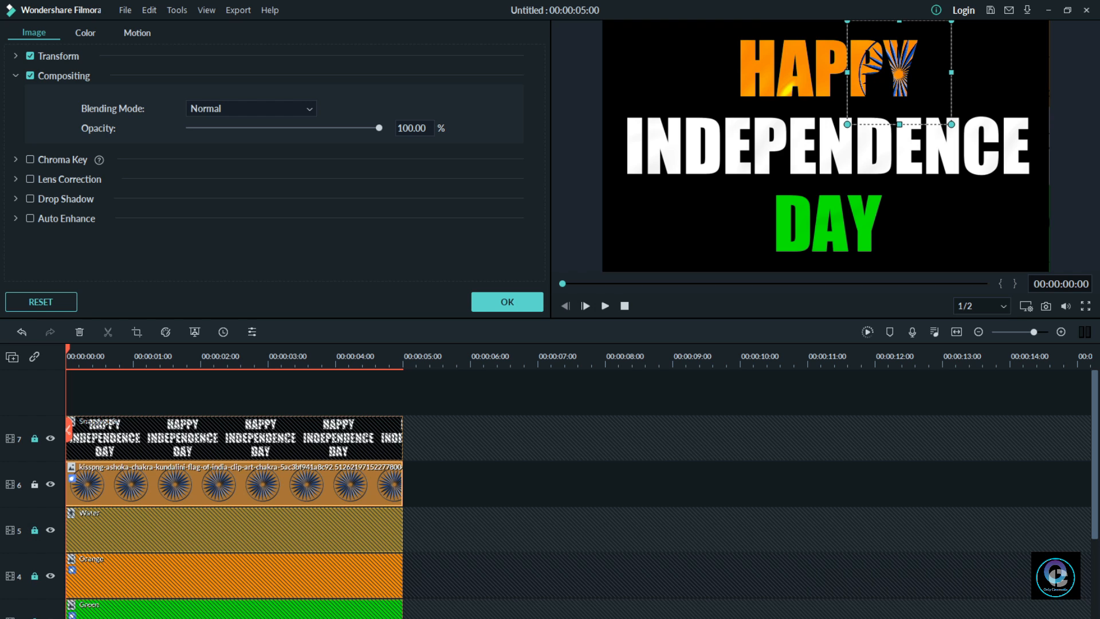
scroll(507, 551, down, 1)
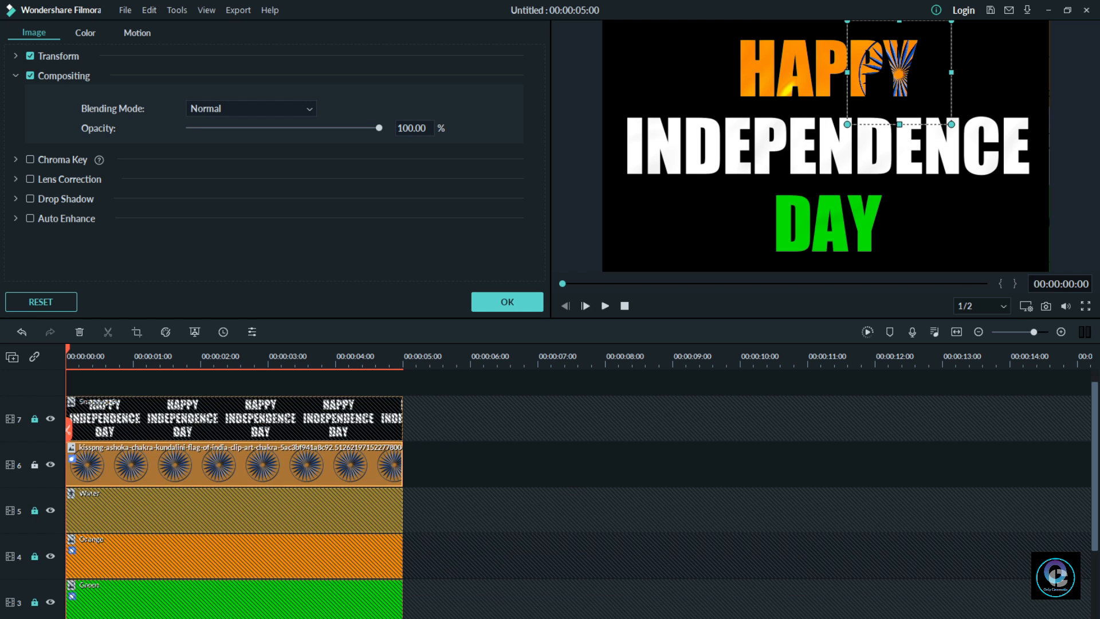
Shrink the chakra image further and centre it over the middle of the word INDEPENDENCE, about as tall as its letters.
drag(896, 94, 790, 182)
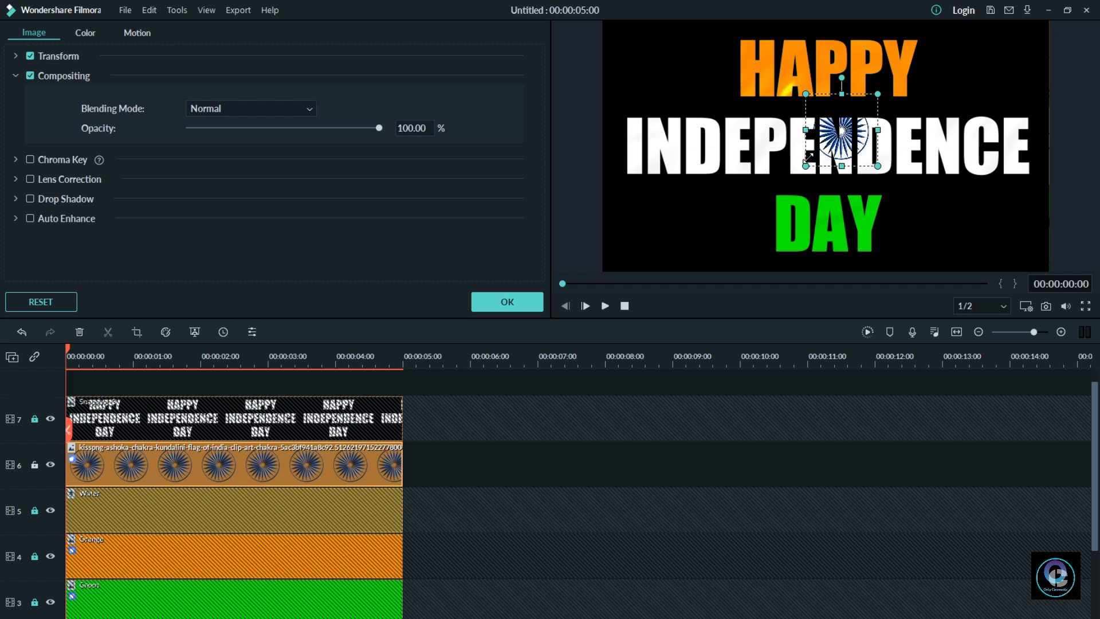
click(833, 149)
drag(832, 149, 825, 147)
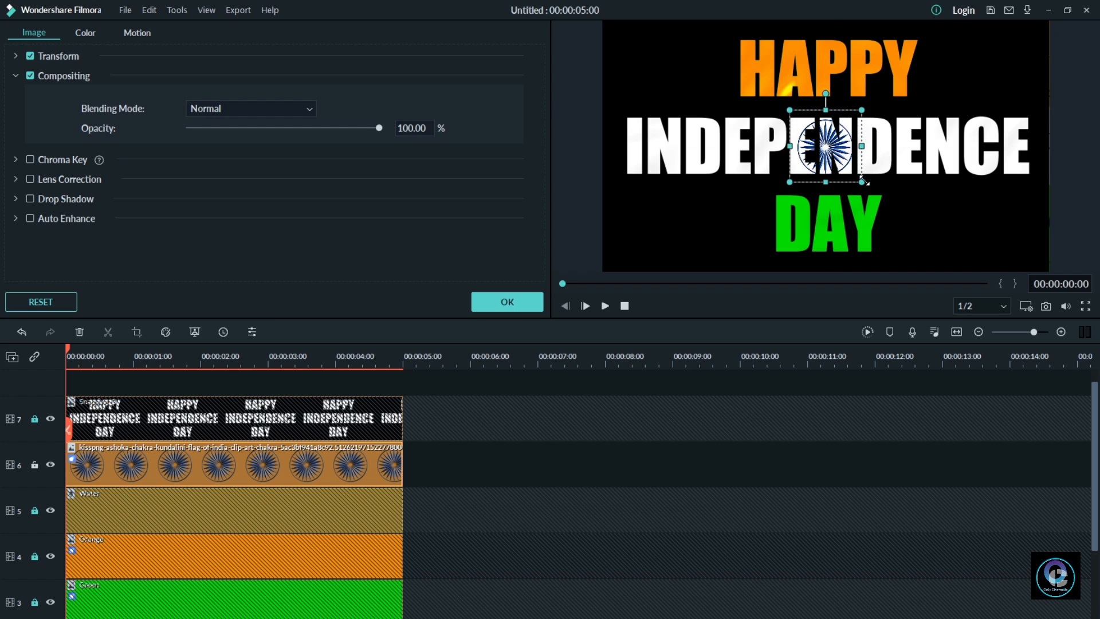
click(523, 303)
Unlock the Snapshot_3, Water, Orange, Green and White tracks again.
click(34, 421)
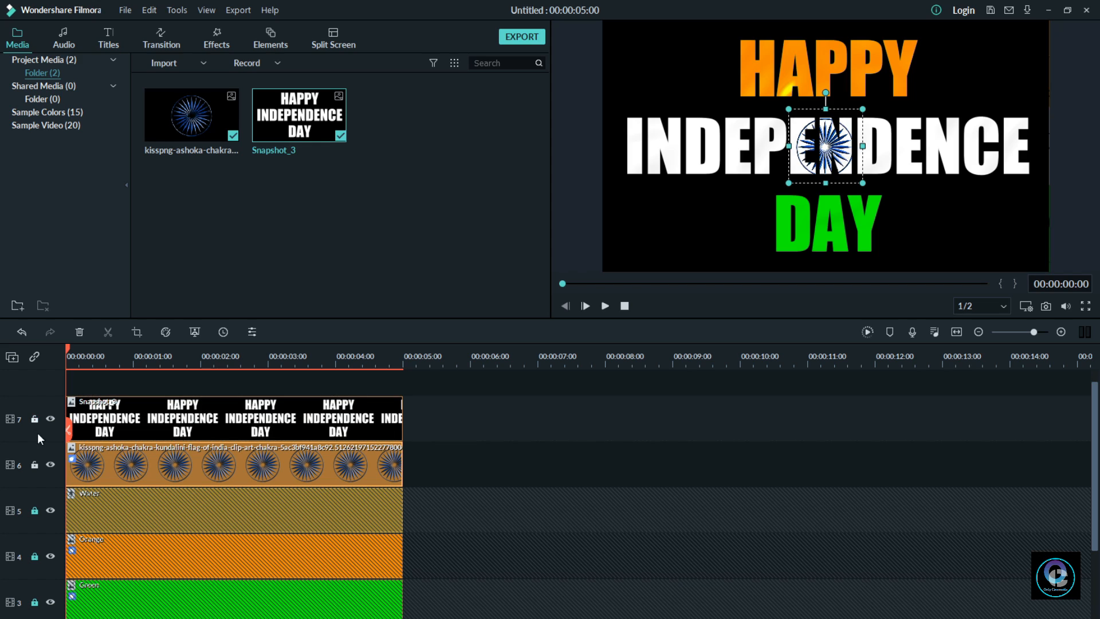
click(35, 512)
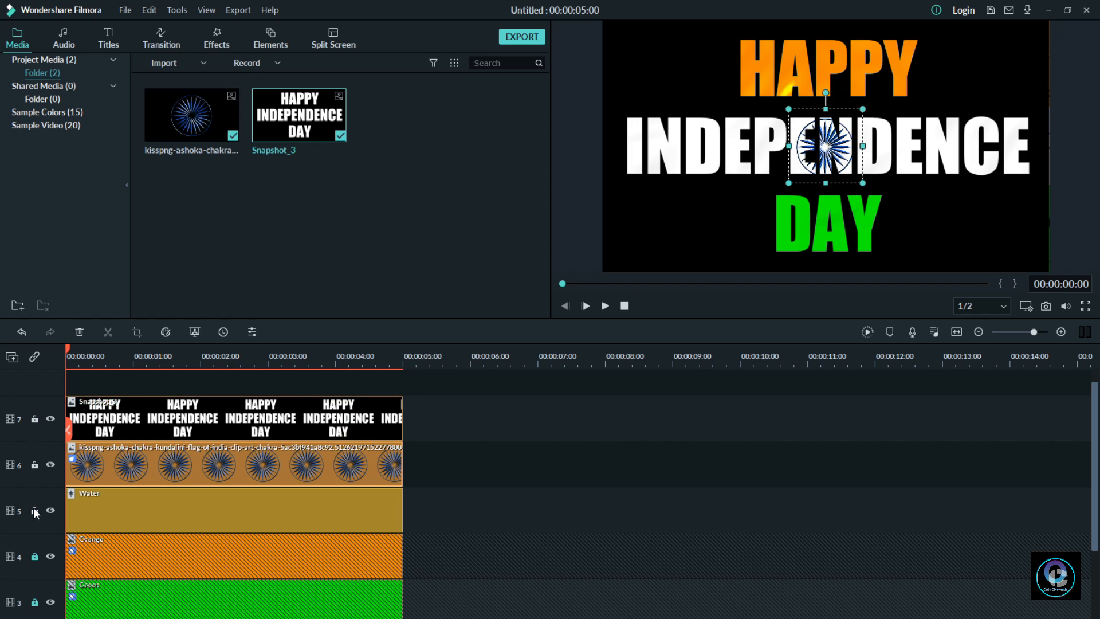
click(36, 556)
click(35, 603)
scroll(38, 606, down, 1)
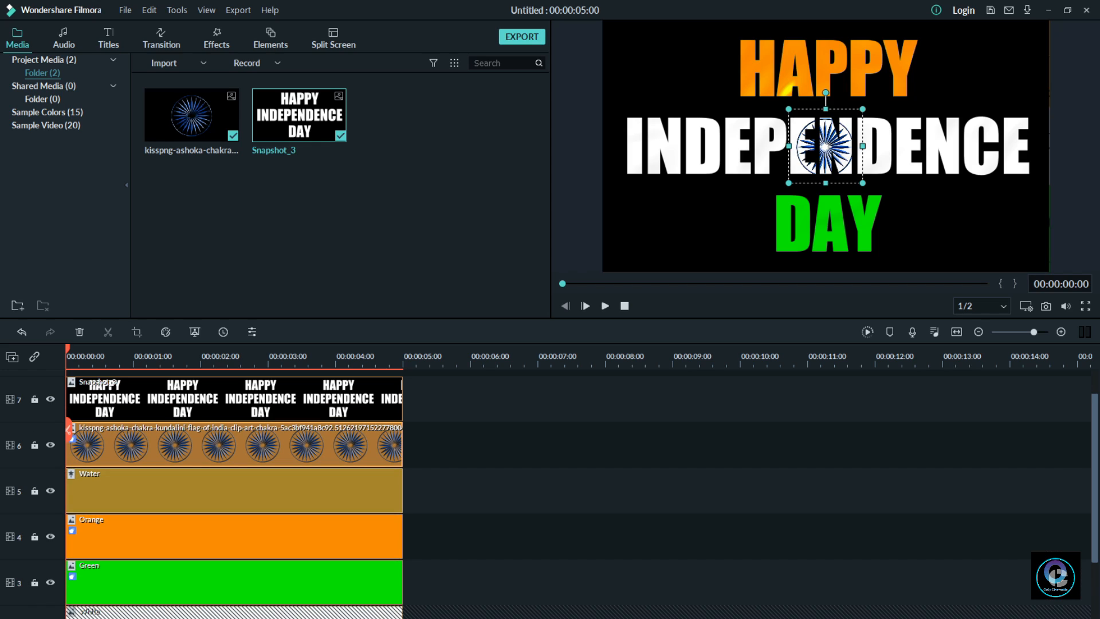
click(34, 618)
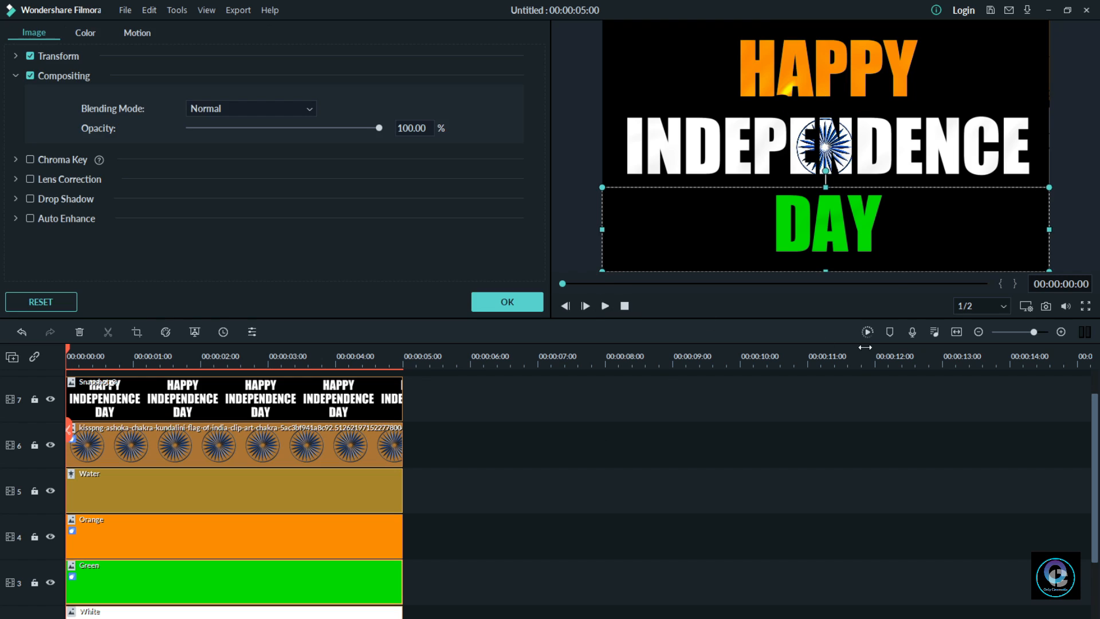
Render the timeline preview from the start and watch the flag-filled title animation, closing the open clip settings.
click(625, 308)
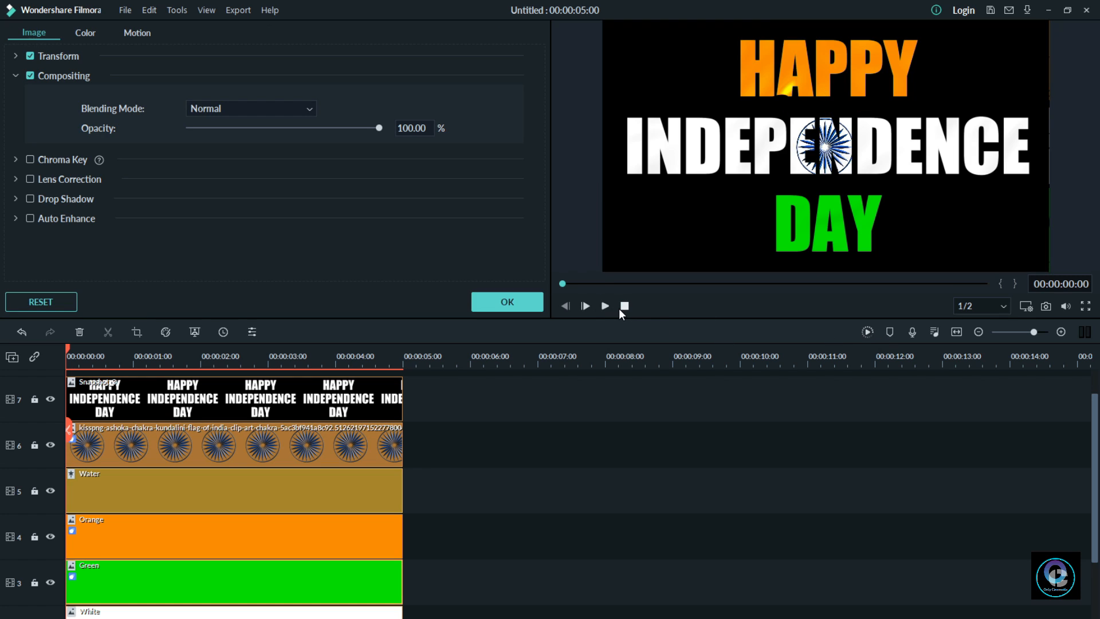
click(868, 332)
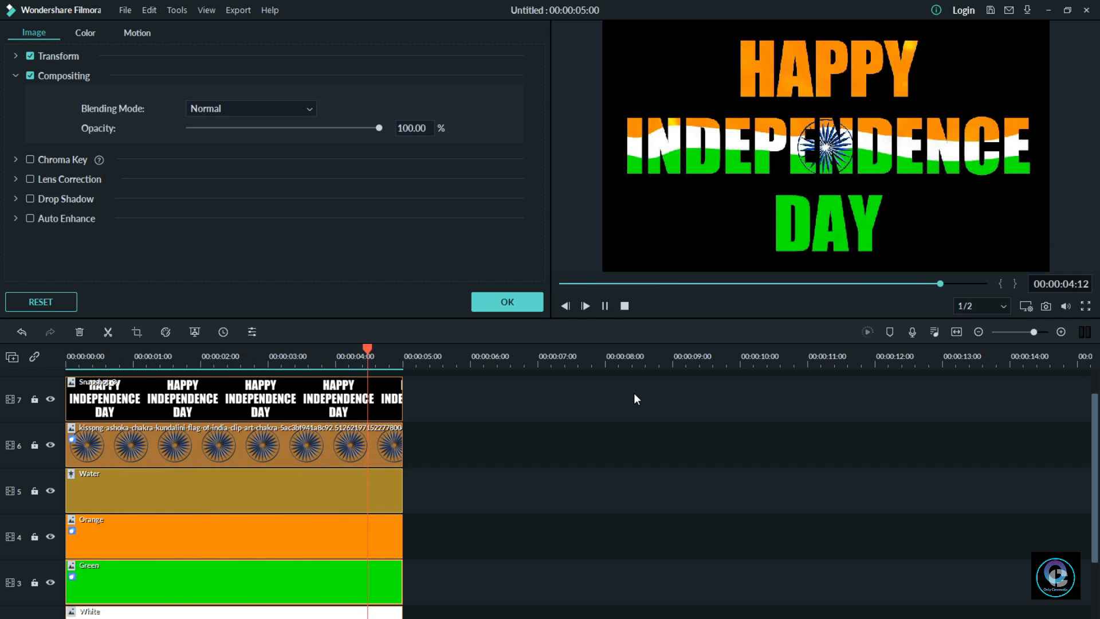
click(625, 305)
click(519, 305)
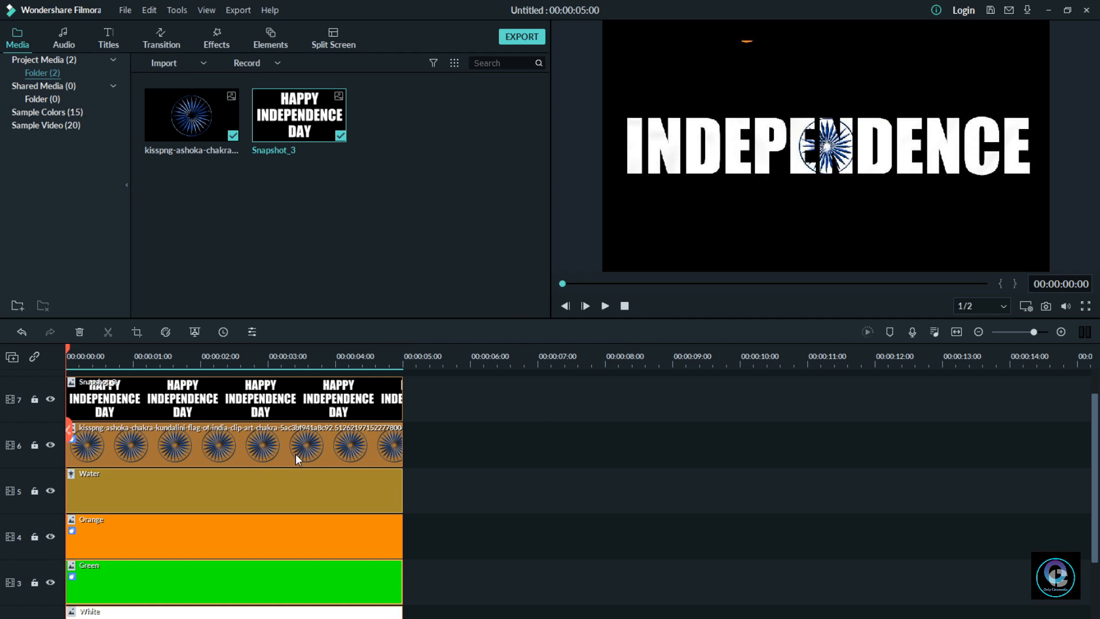
Set the Water effect's Emboss to 0.40 and lower its Steps value.
double_click(239, 496)
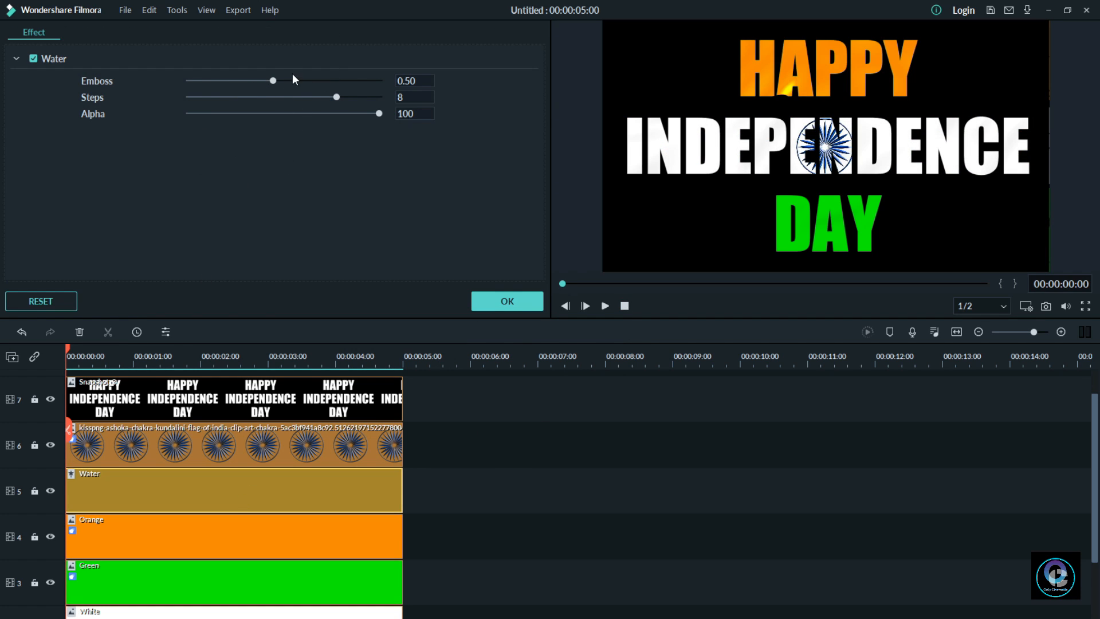
drag(276, 81, 256, 81)
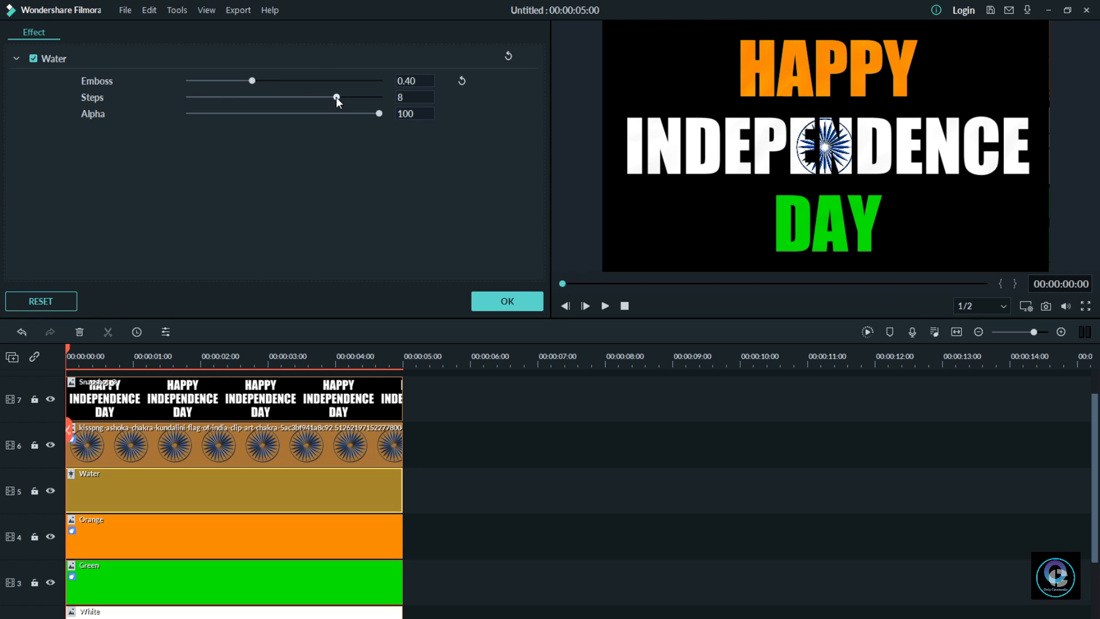
drag(336, 98, 305, 98)
click(513, 301)
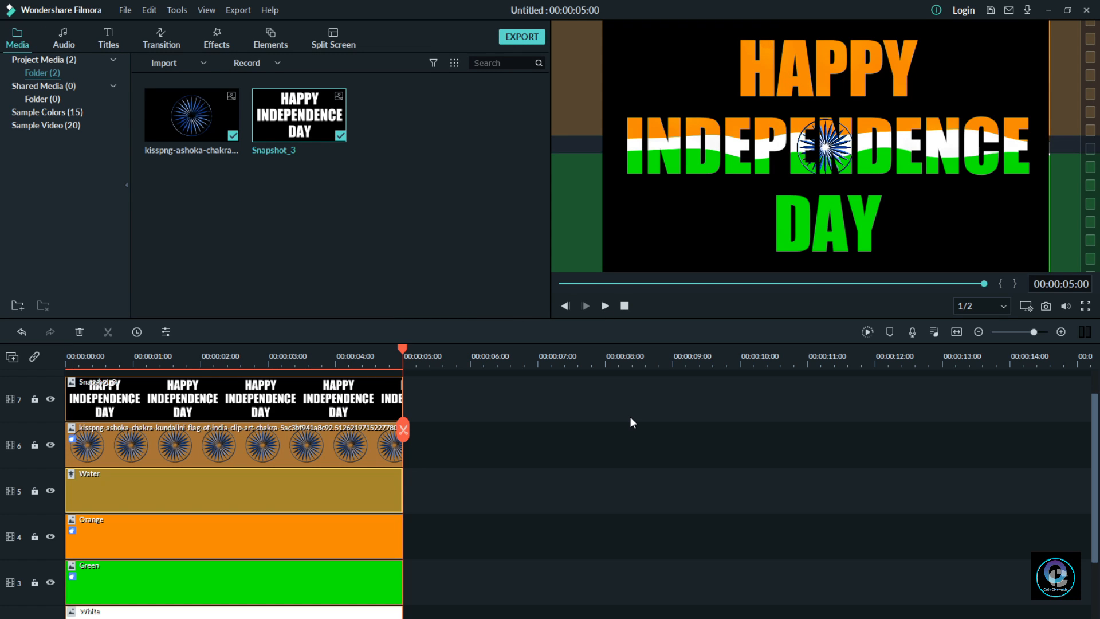
Render the preview again with the adjusted Water effect and replay the whole animation from the start.
click(626, 306)
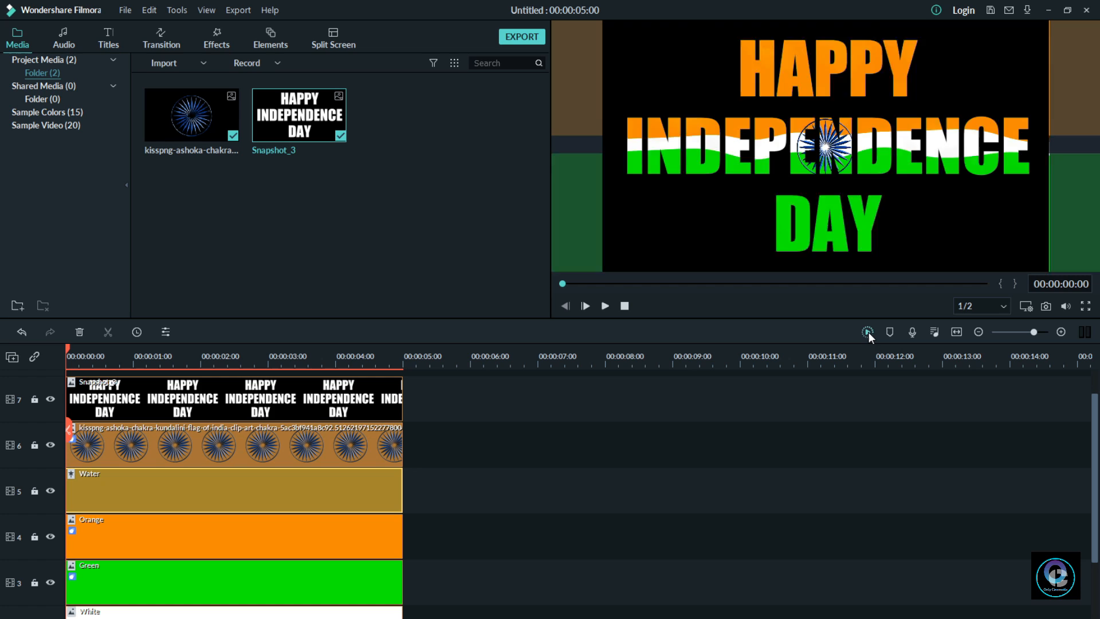
click(868, 332)
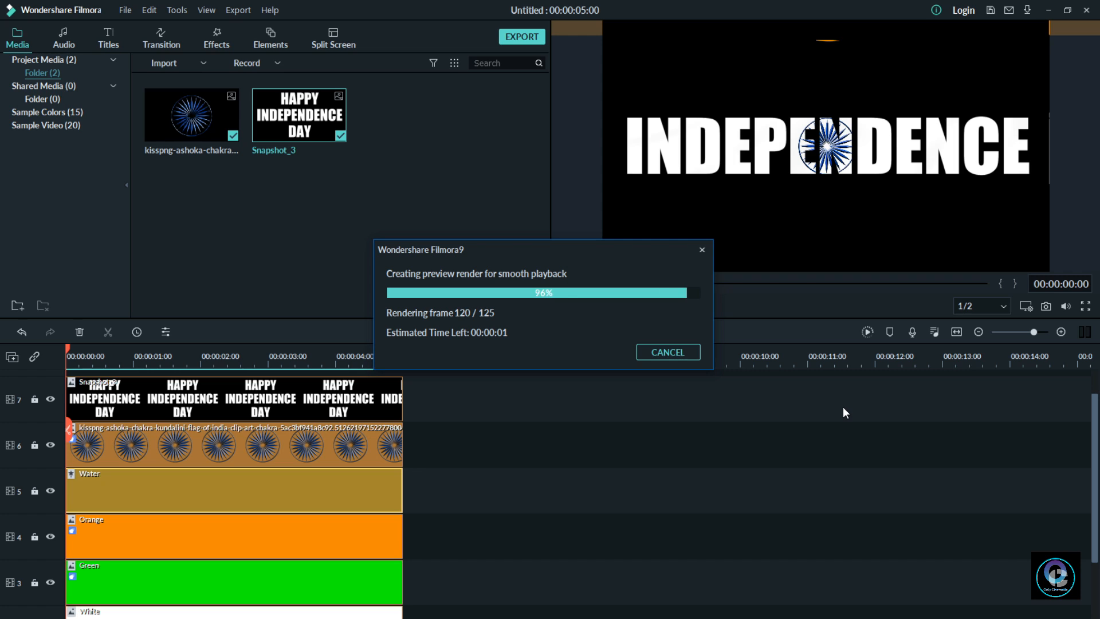
click(605, 304)
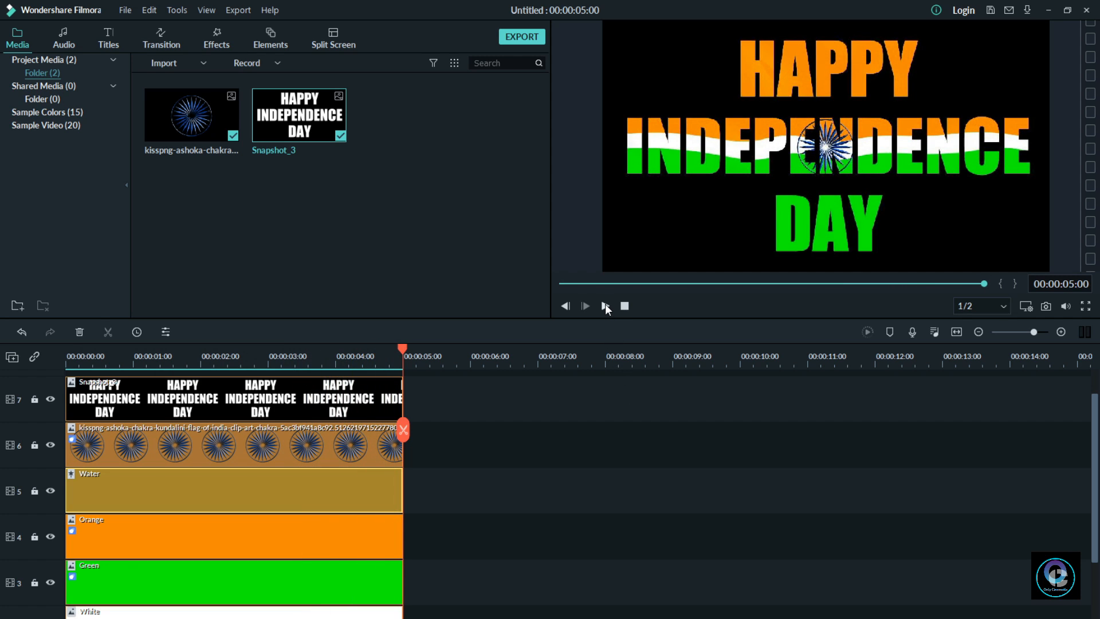
click(605, 306)
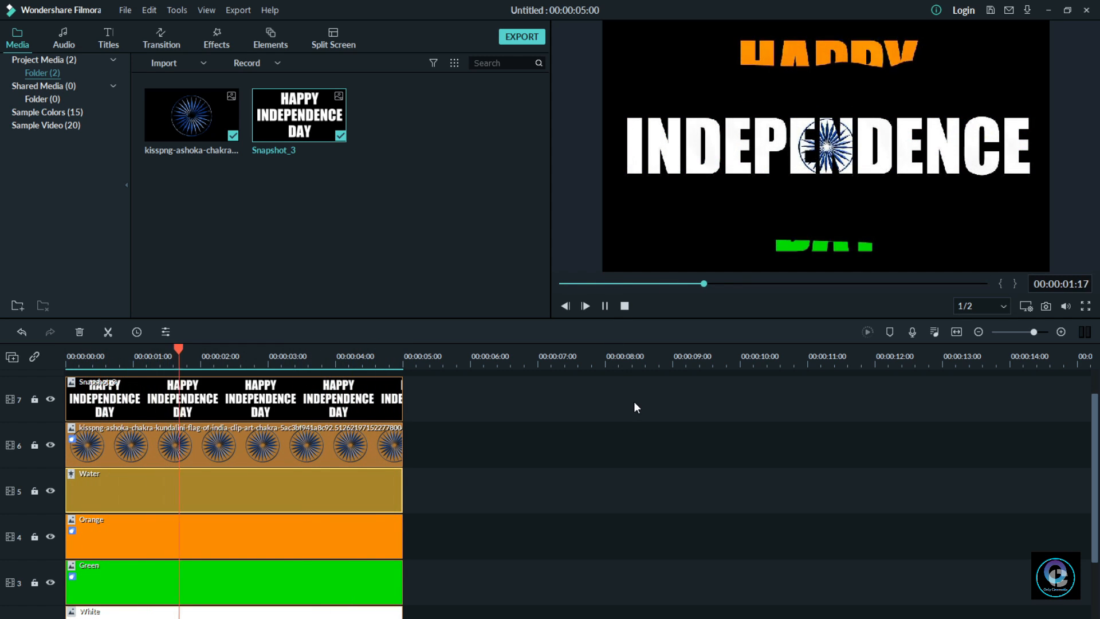